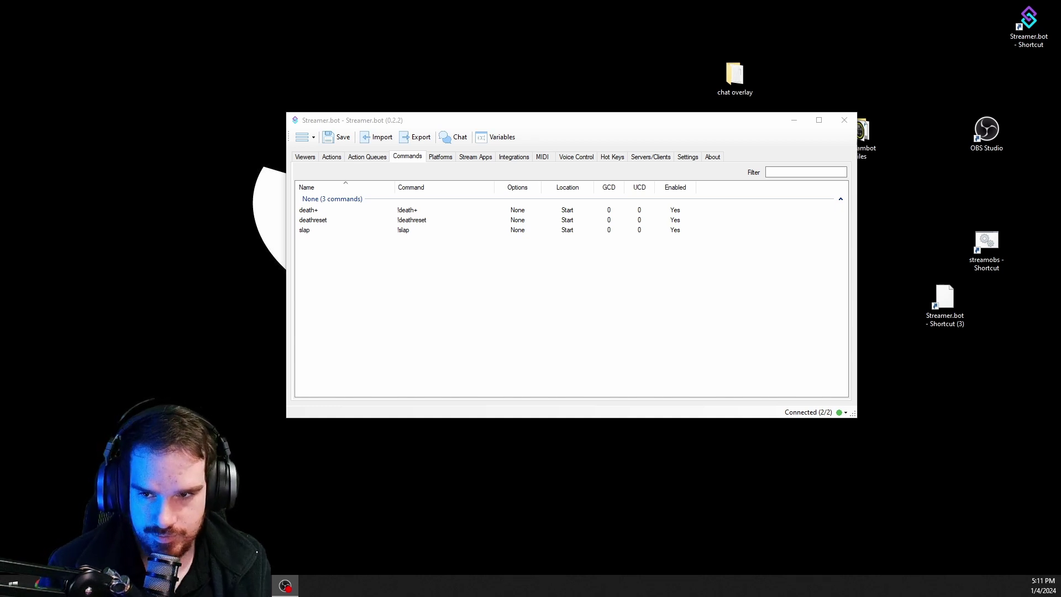
Add an action named giveaway, assigned to a new group also called giveaway.
left_click(334, 157)
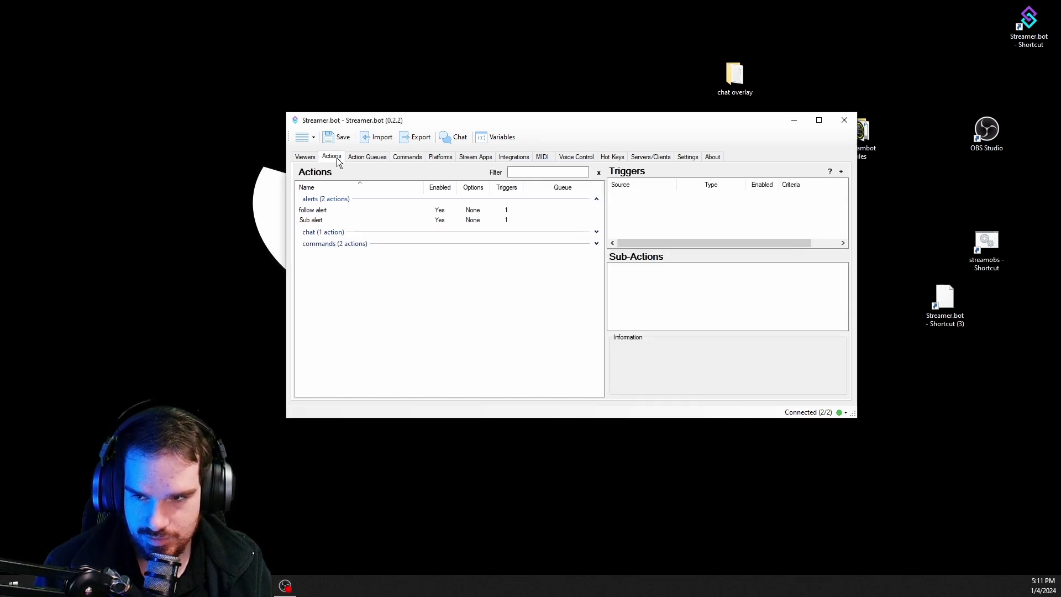
right_click(388, 278)
left_click(428, 283)
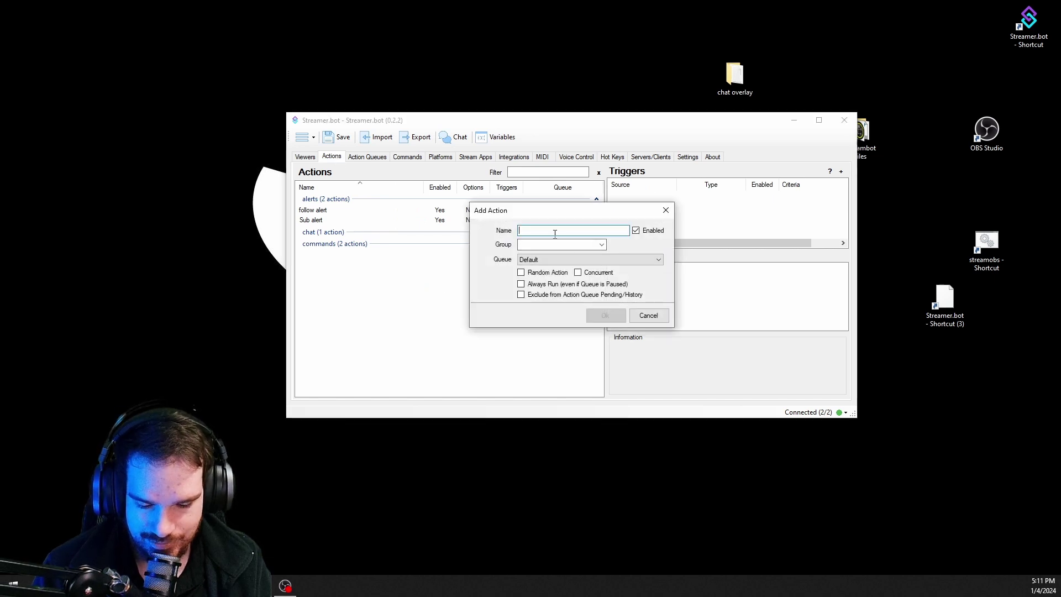
type("givea")
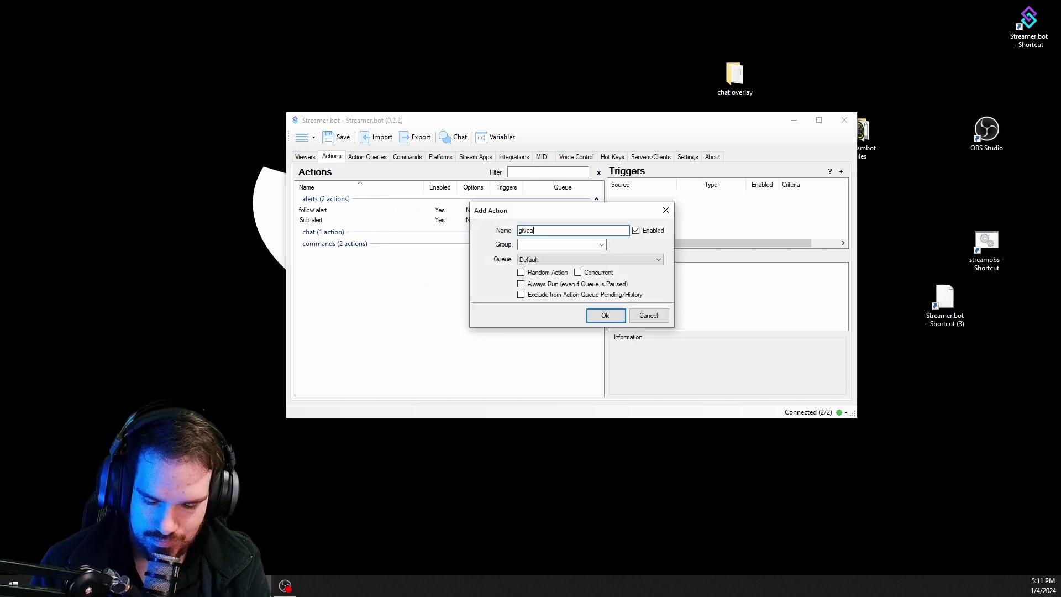
type("way")
left_click(586, 243)
type("giveaway")
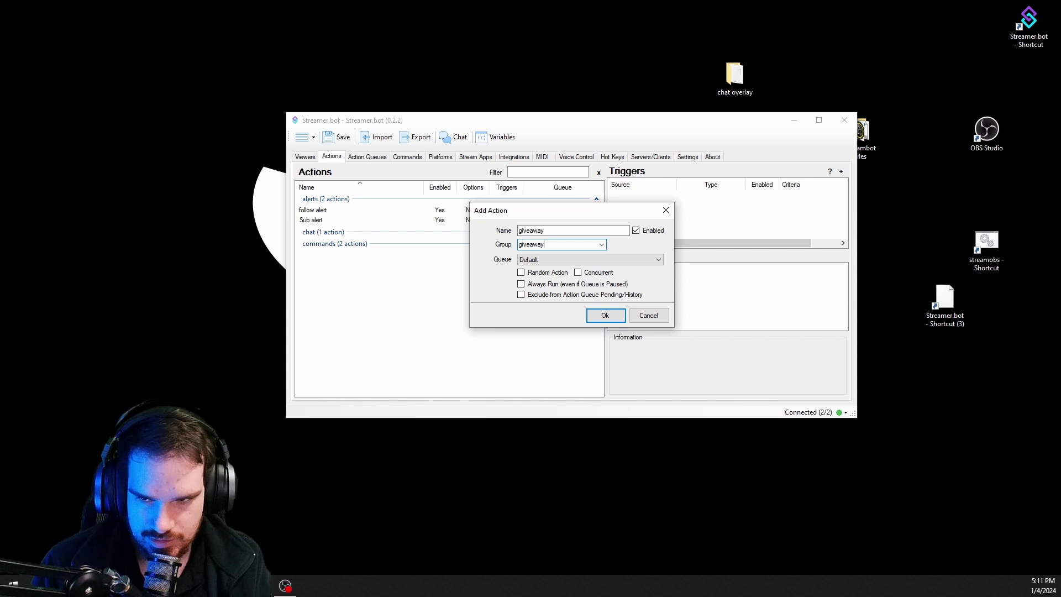
left_click(593, 319)
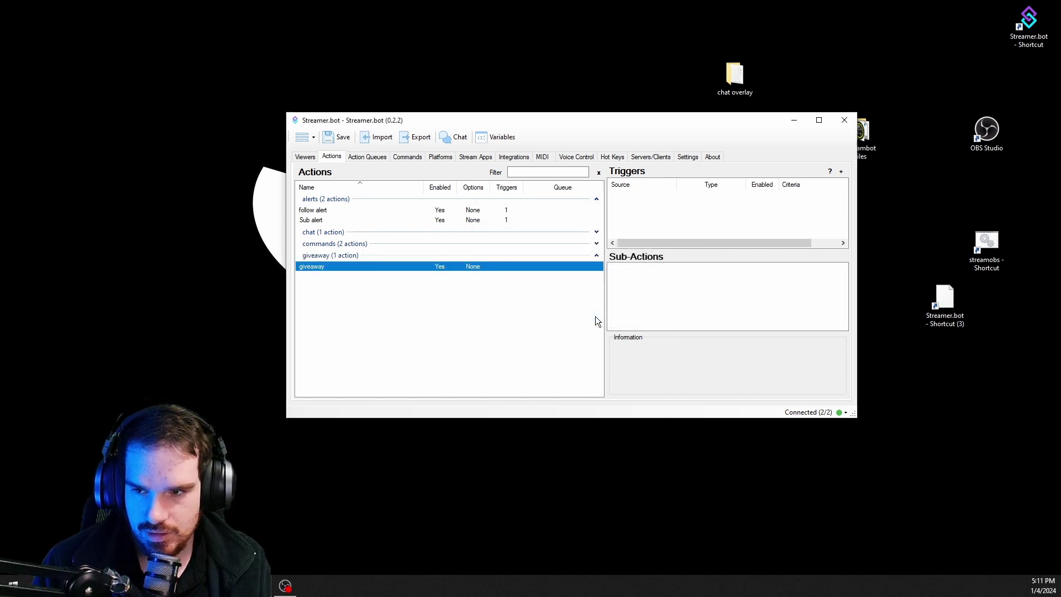
left_click(745, 84)
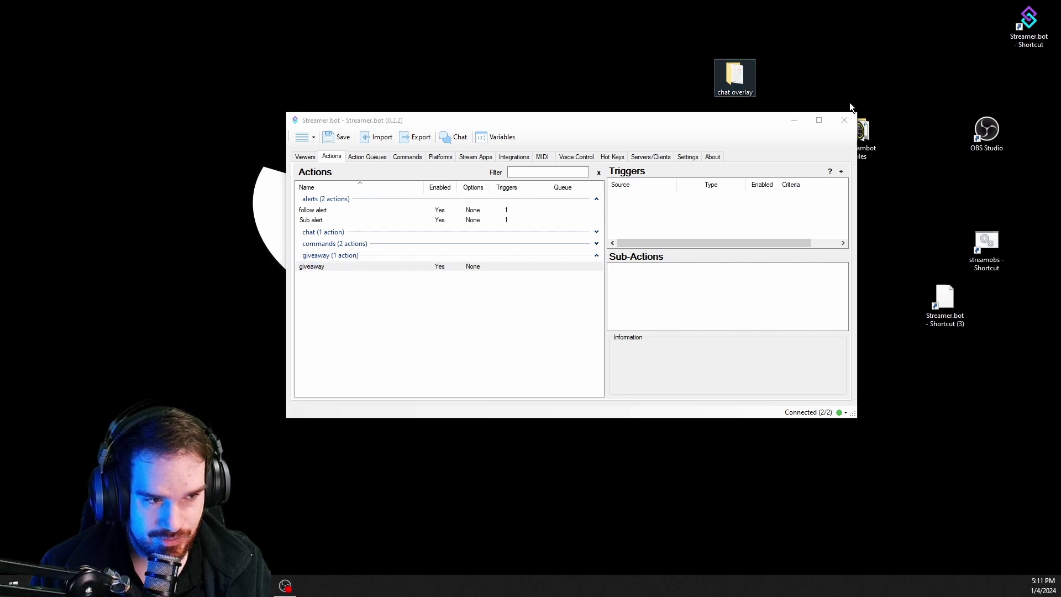
Create a new text document in the chat overlay folder and name it giveaway.
left_click_drag(641, 83, 561, 118)
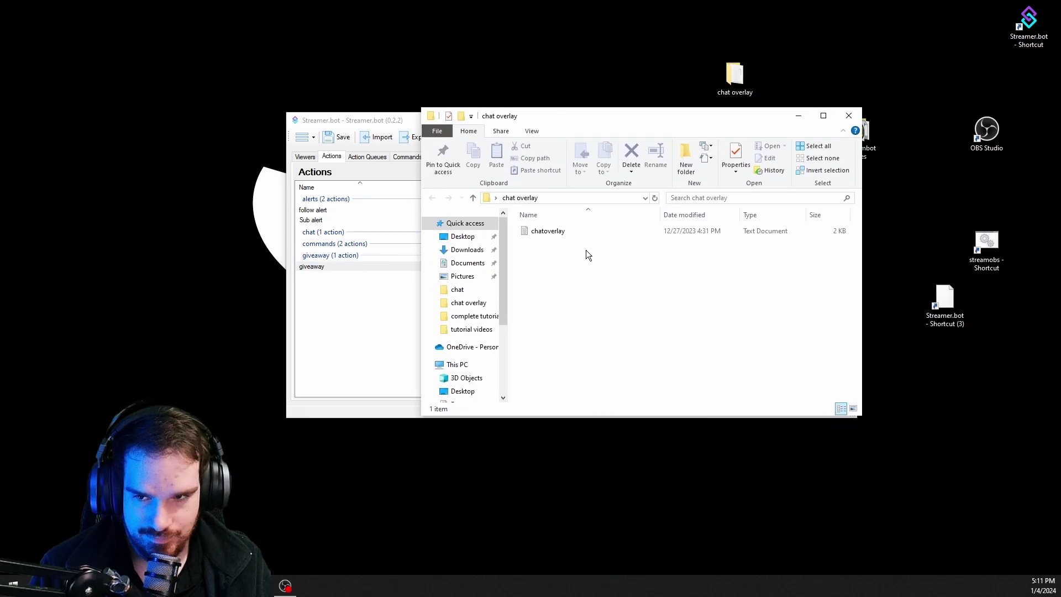
right_click(581, 270)
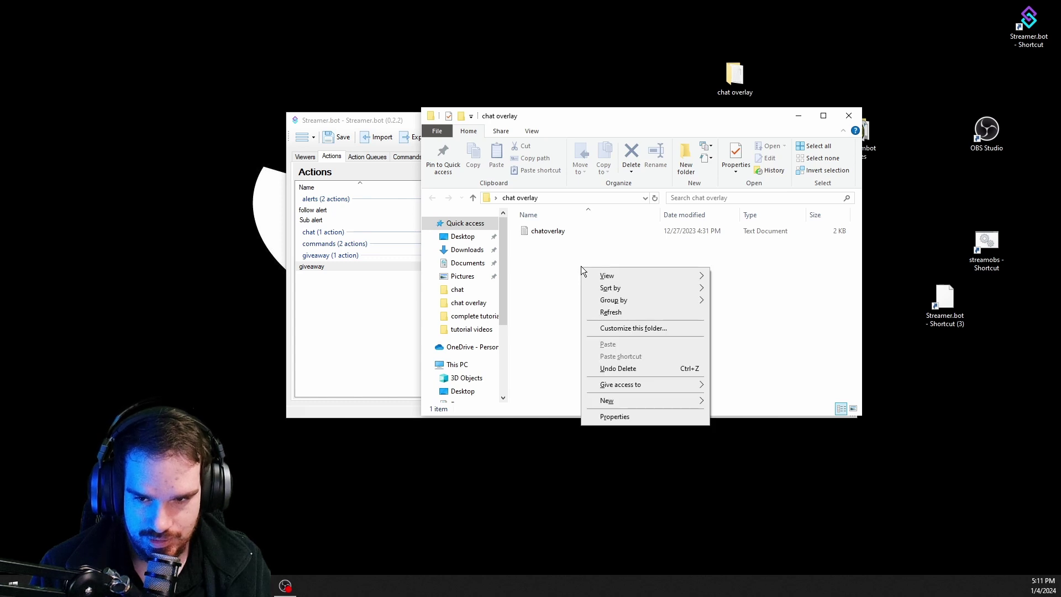
mouse_move(624, 399)
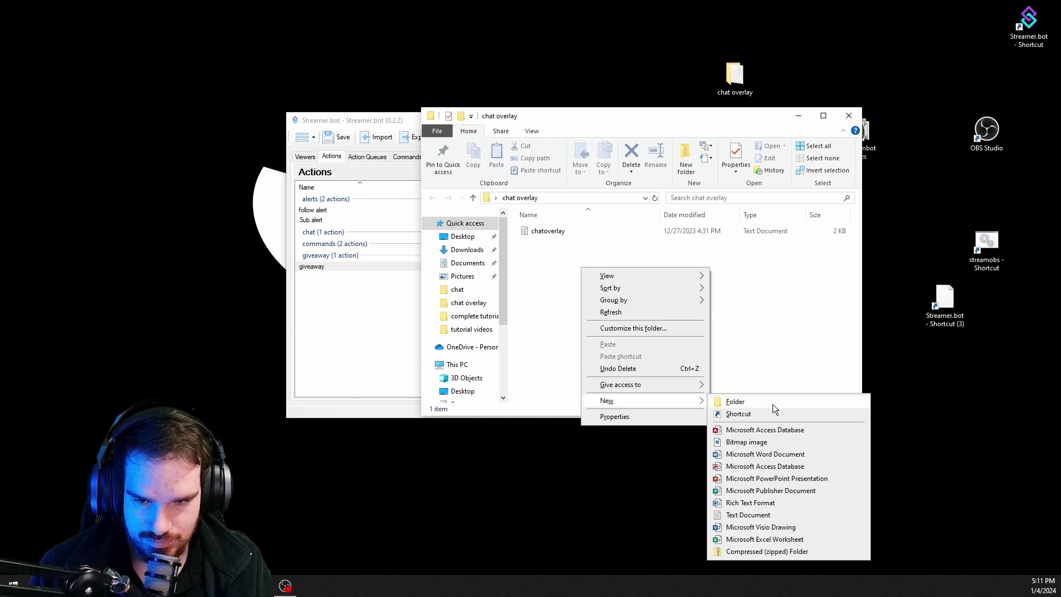
left_click(768, 515)
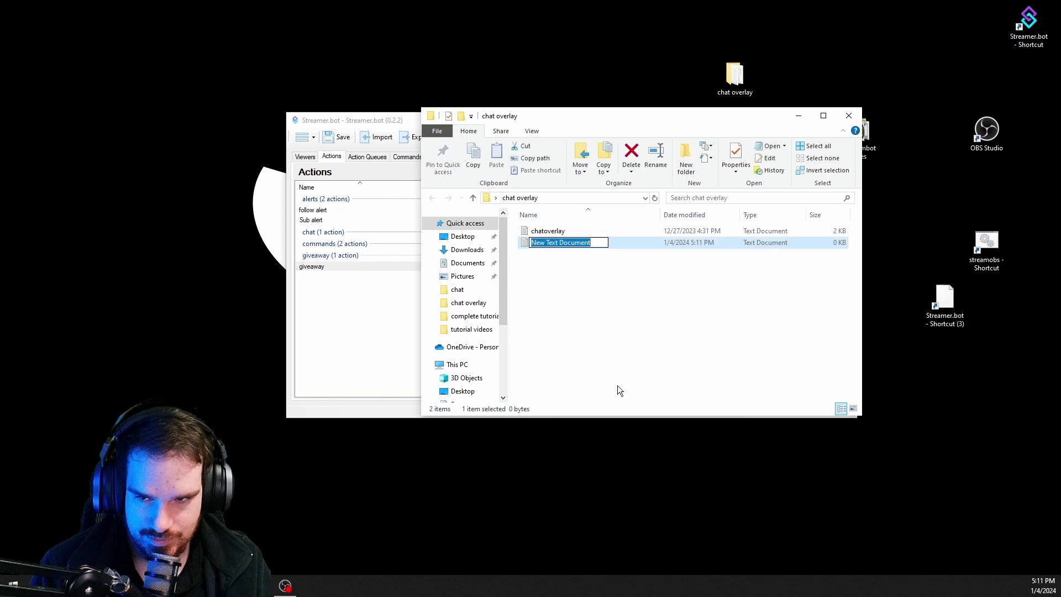
type("gi")
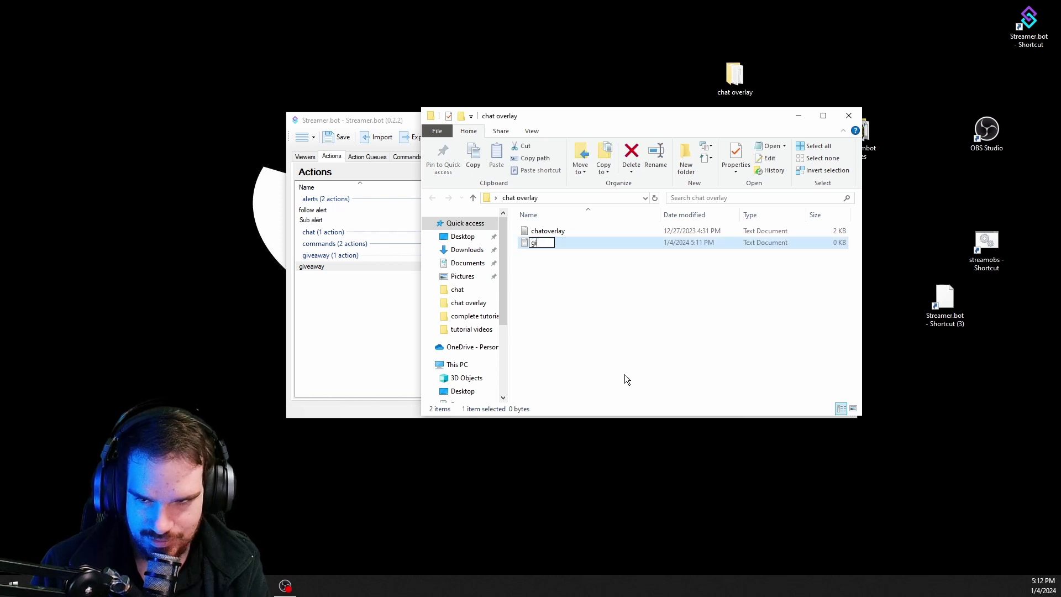
type("veaway")
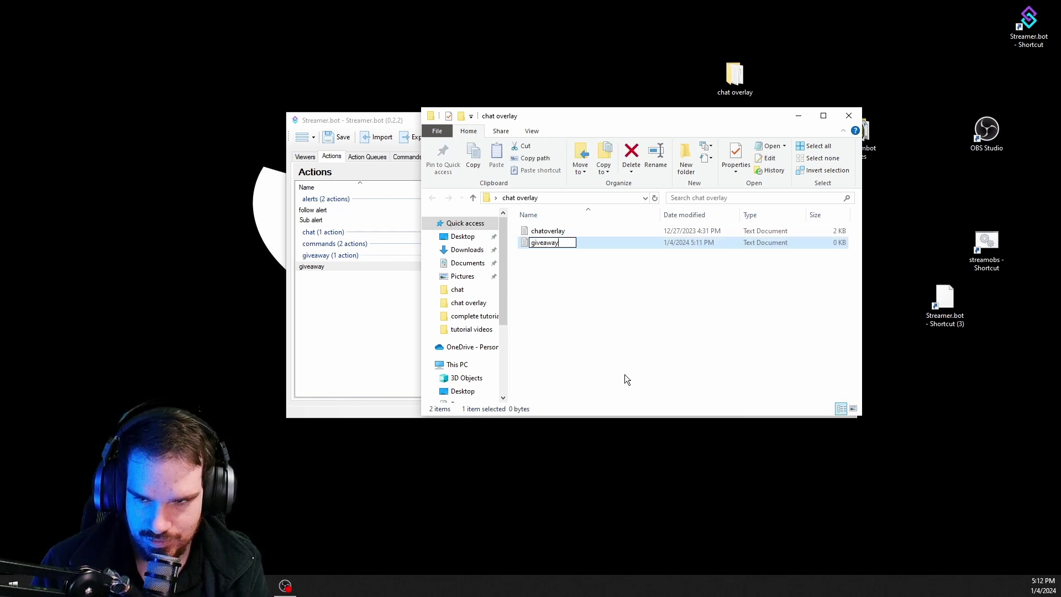
type(".txt")
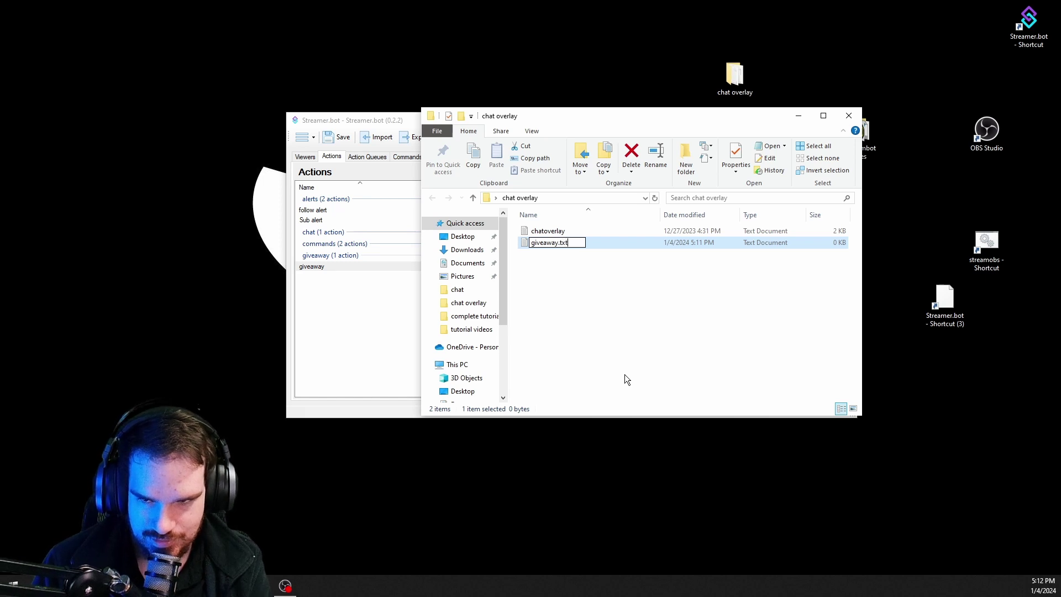
key("BackSpace")
key("BackSpace")
key("BackSpace")
key("Return")
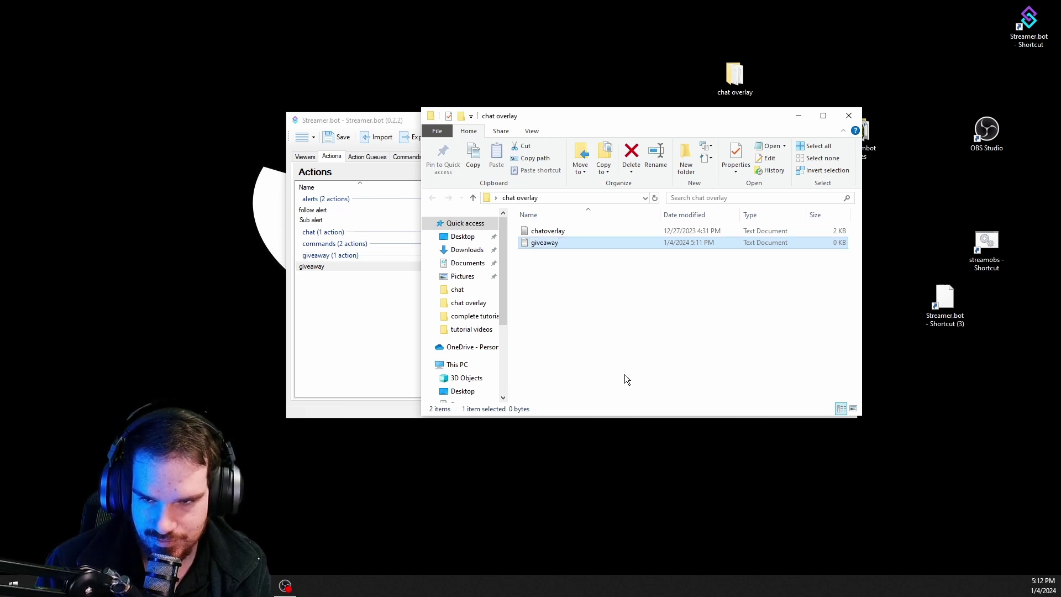
left_click(576, 244)
left_click(621, 246)
left_click(362, 310)
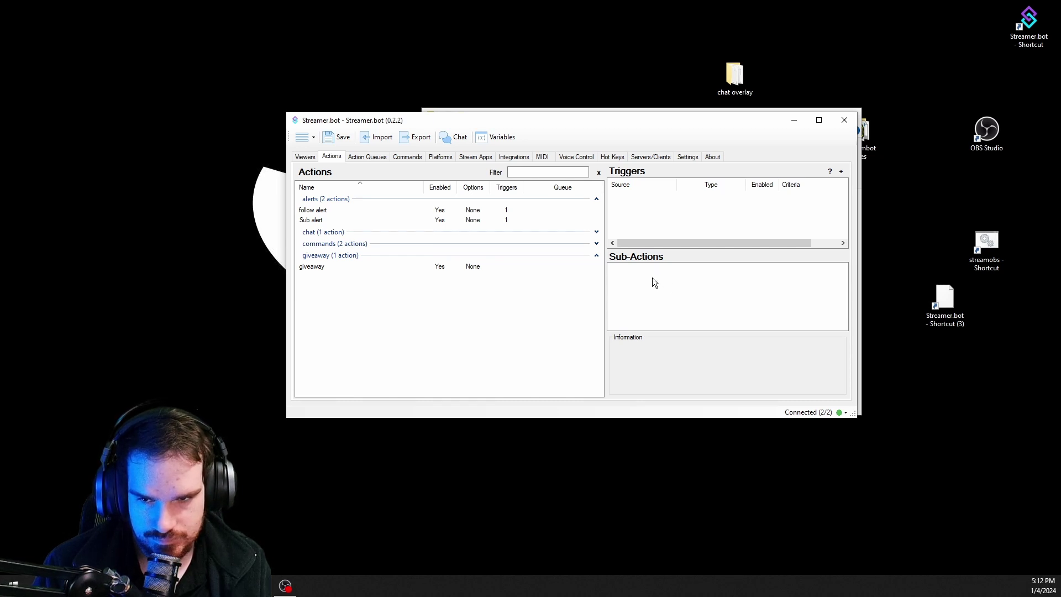
Add a Write To File sub-action to giveaway targeting the existing giveaway.txt file.
left_click(487, 268)
right_click(695, 277)
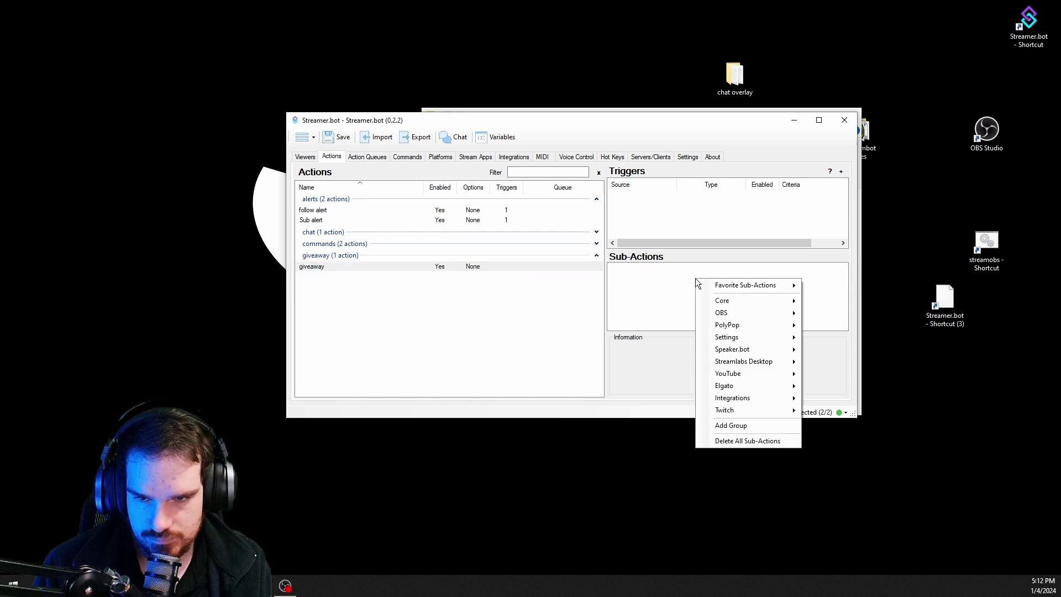
mouse_move(755, 313)
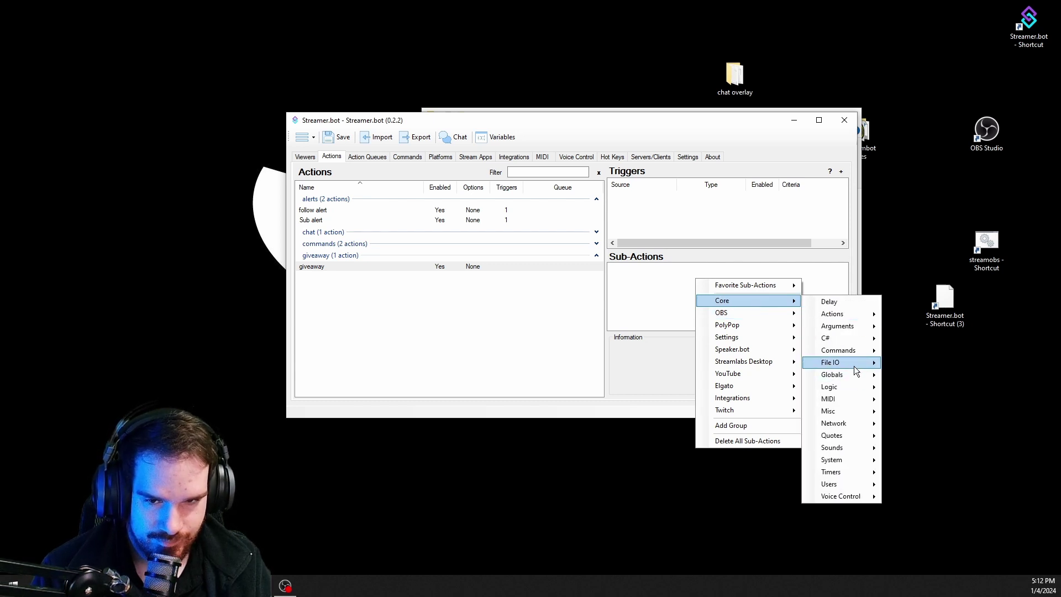
mouse_move(854, 366)
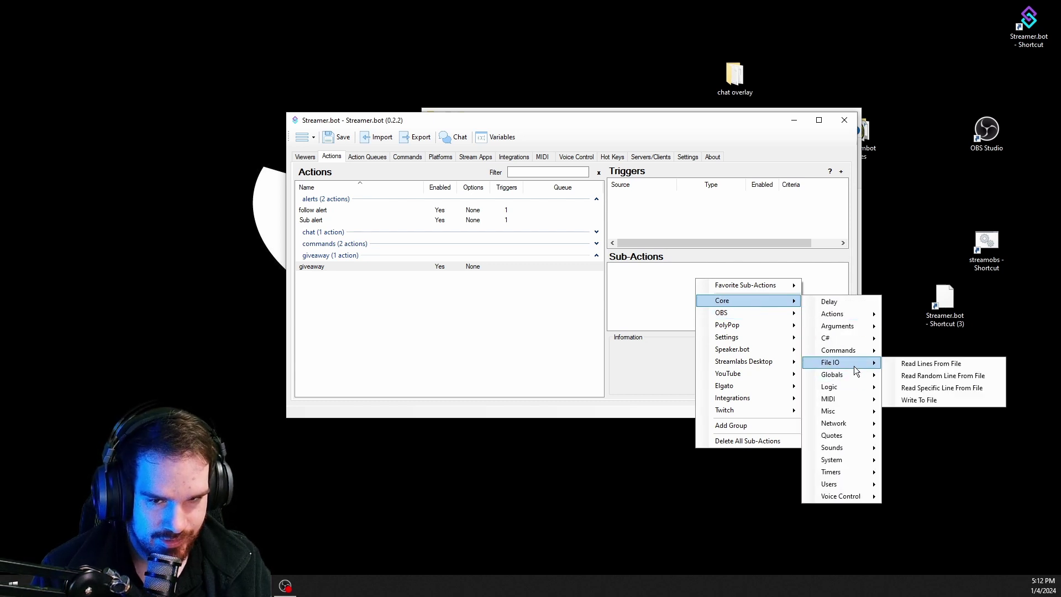
left_click(919, 400)
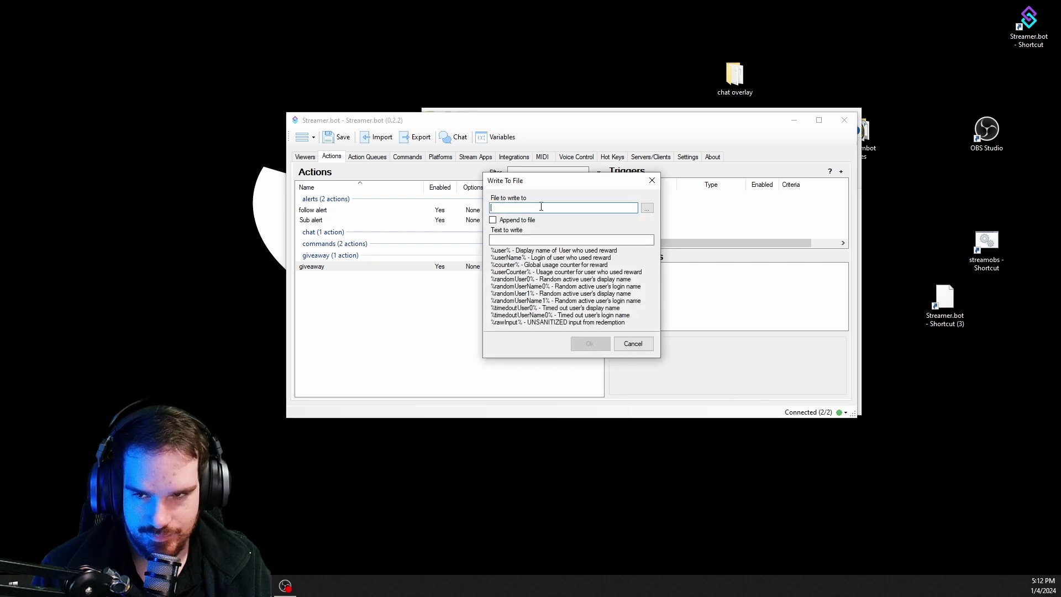
left_click(646, 207)
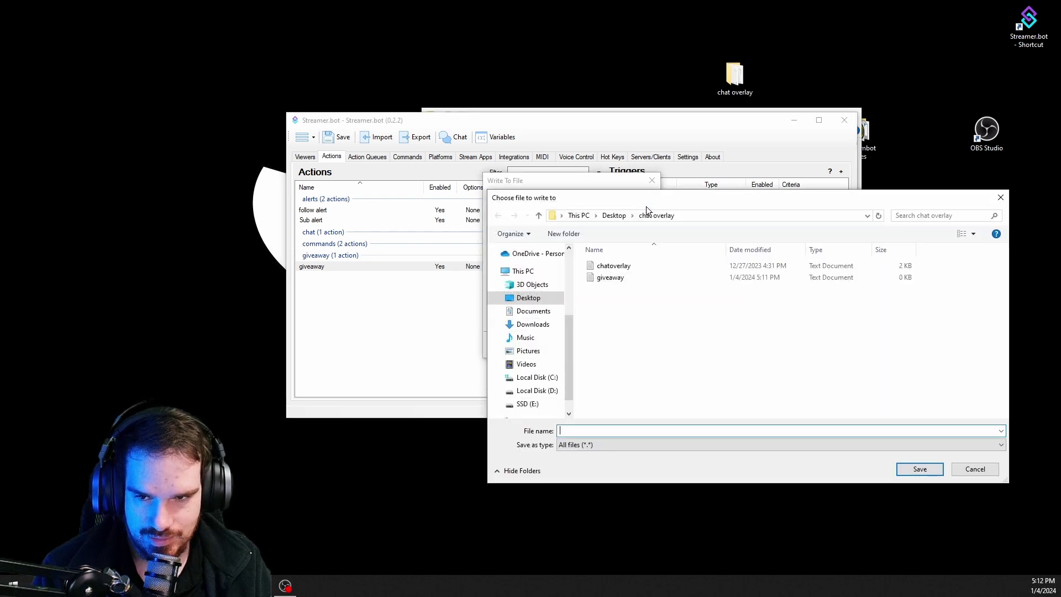
left_click(625, 280)
left_click(933, 470)
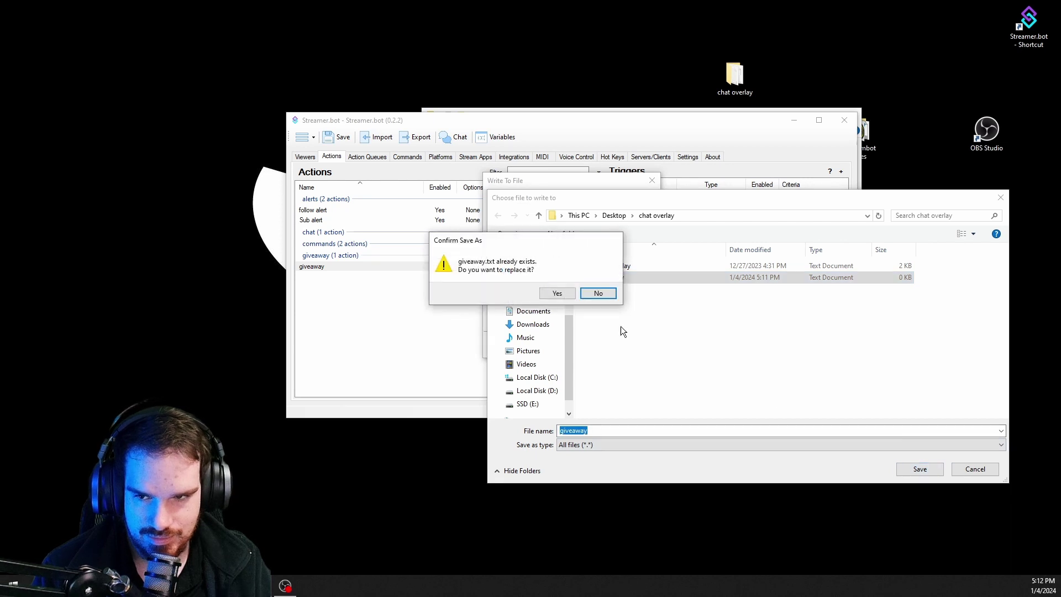
left_click(544, 293)
Set the text to write as %user% and save the sub-action.
left_click(543, 240)
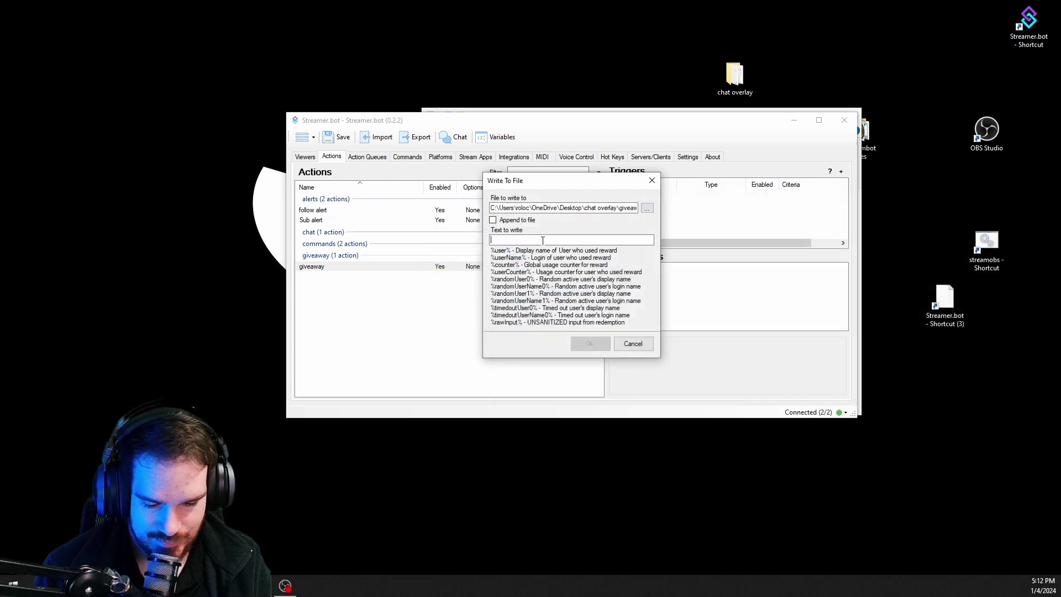
type("%user")
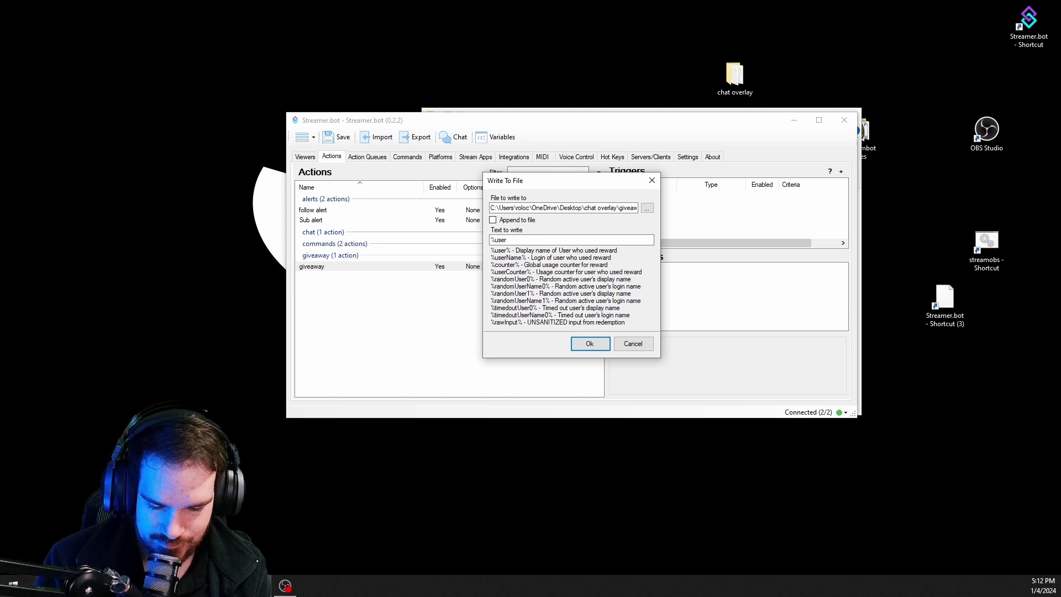
type("%")
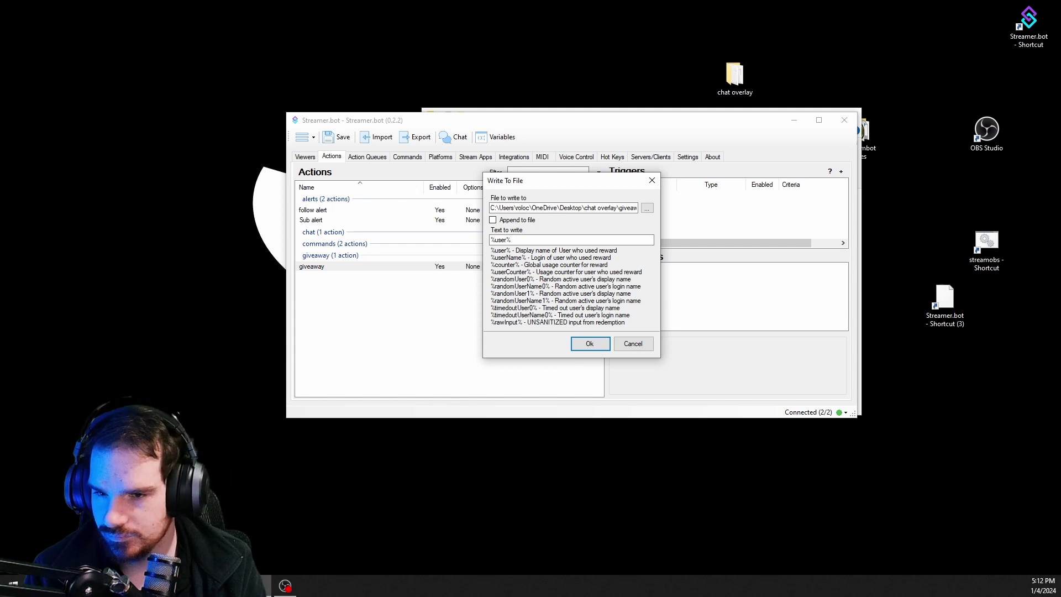
left_click_drag(637, 209, 492, 212)
left_click(598, 343)
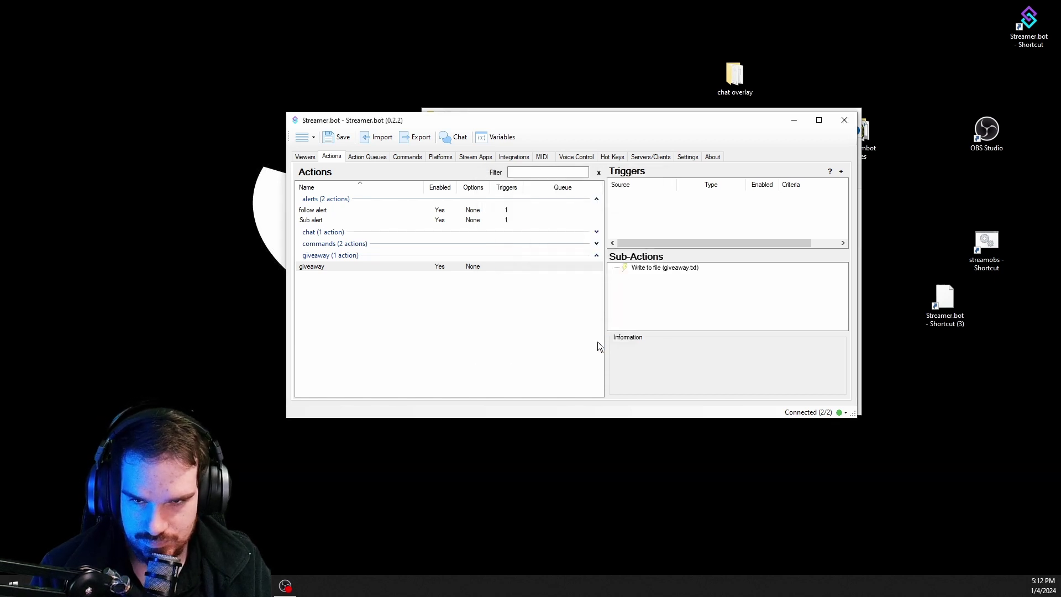
Add a Core > Commands > Command Triggered trigger to the giveaway action.
right_click(671, 204)
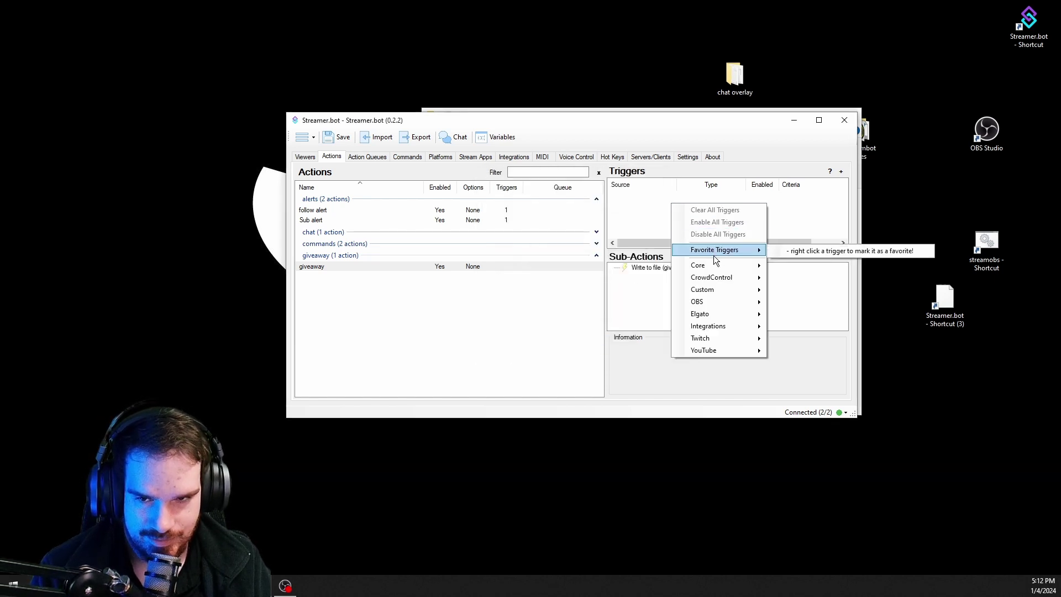
mouse_move(714, 265)
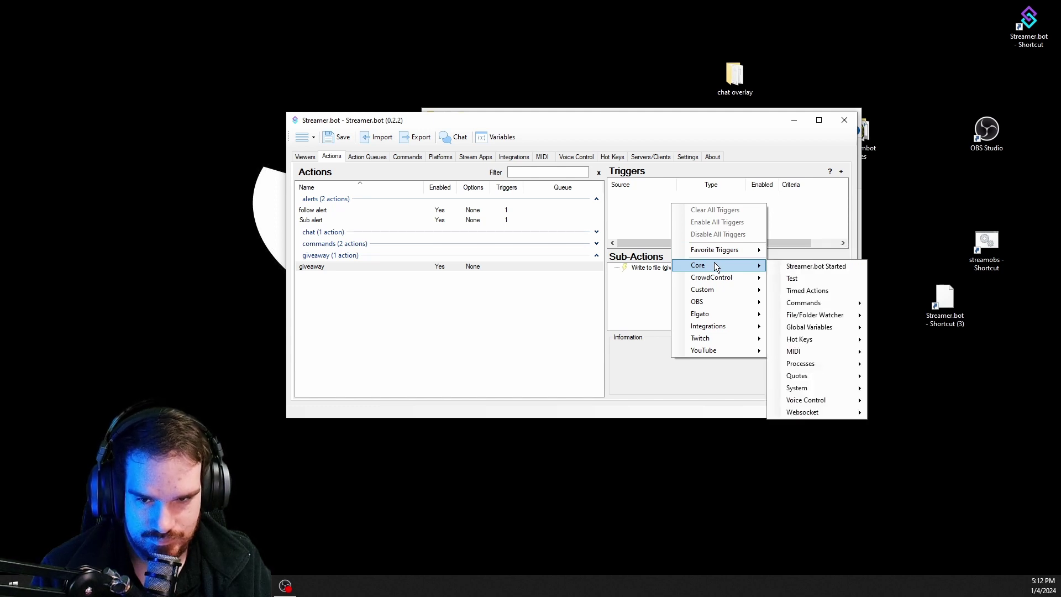
mouse_move(824, 304)
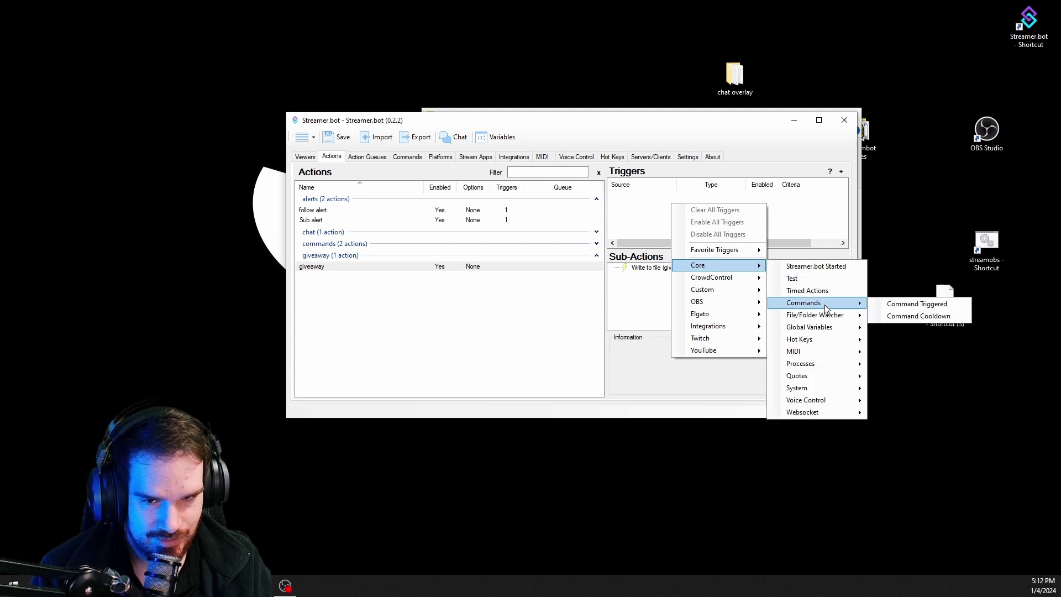
left_click(897, 307)
Create a chat command named enter with the text !enter and use it as the trigger.
left_click(517, 281)
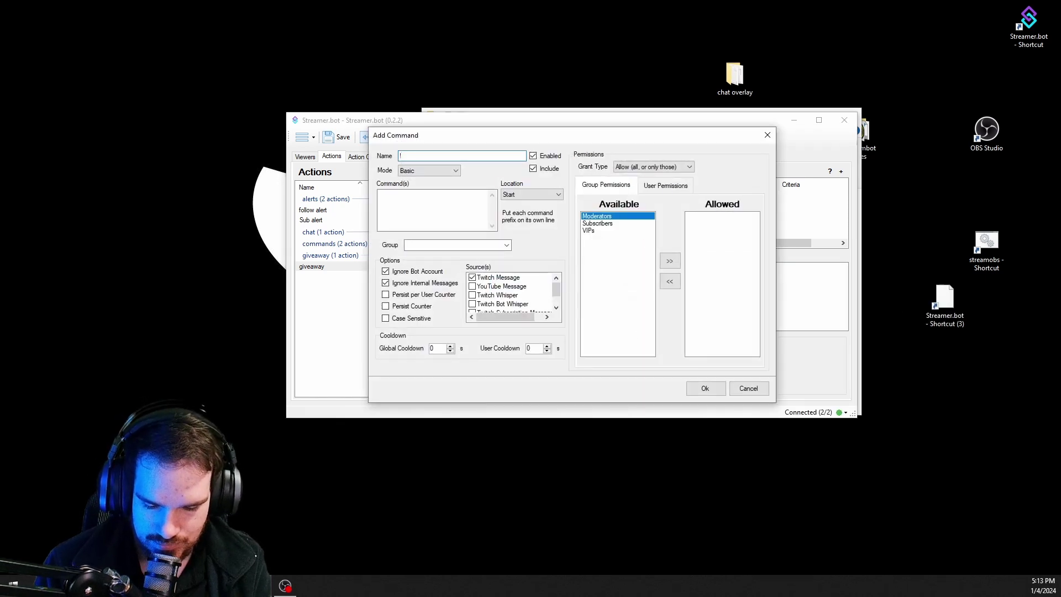
type("lene")
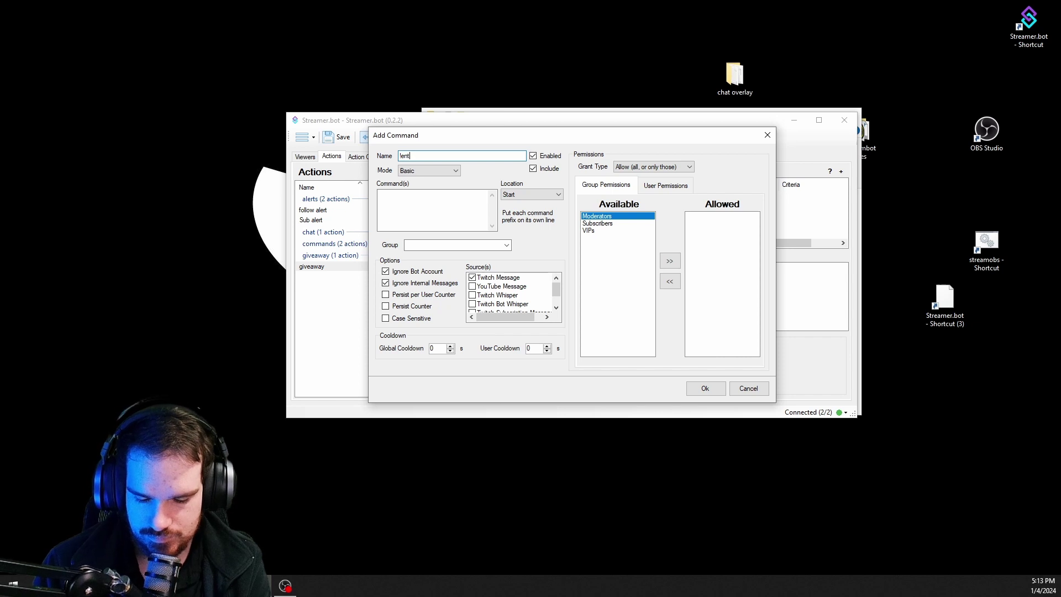
type("ter")
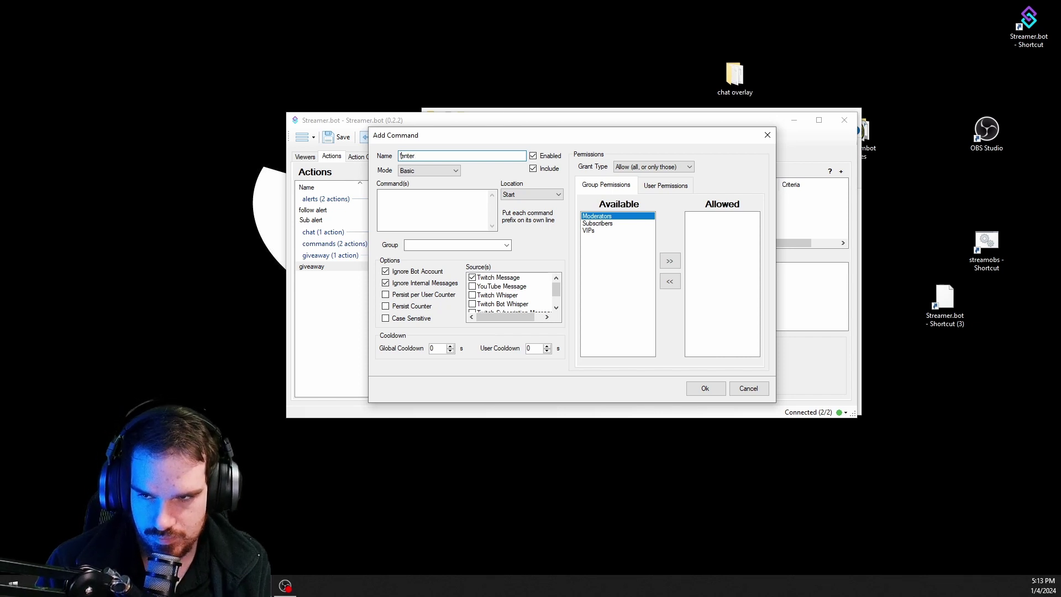
left_click(400, 218)
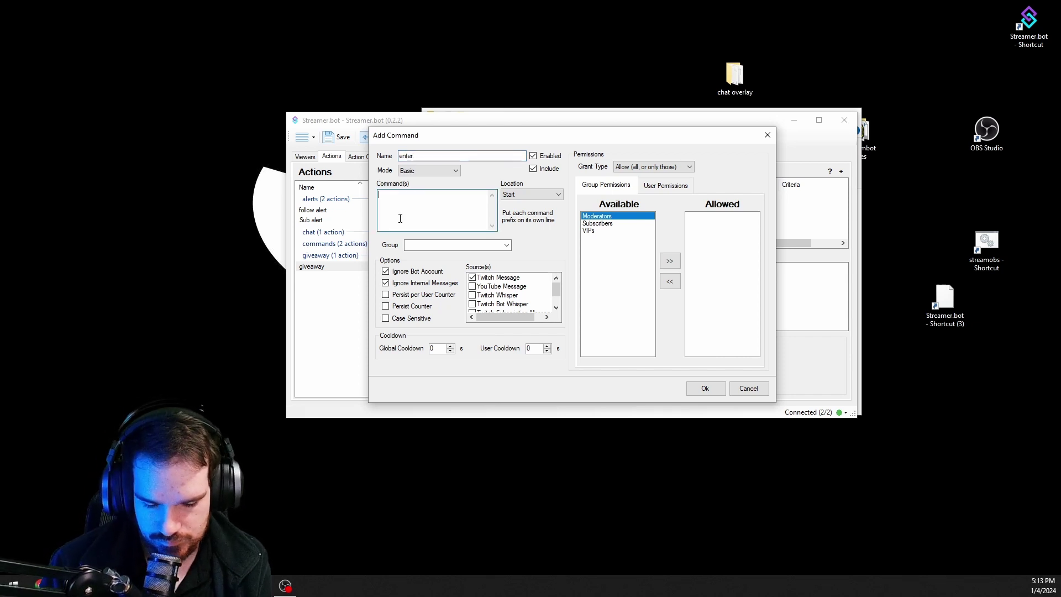
type("!enter")
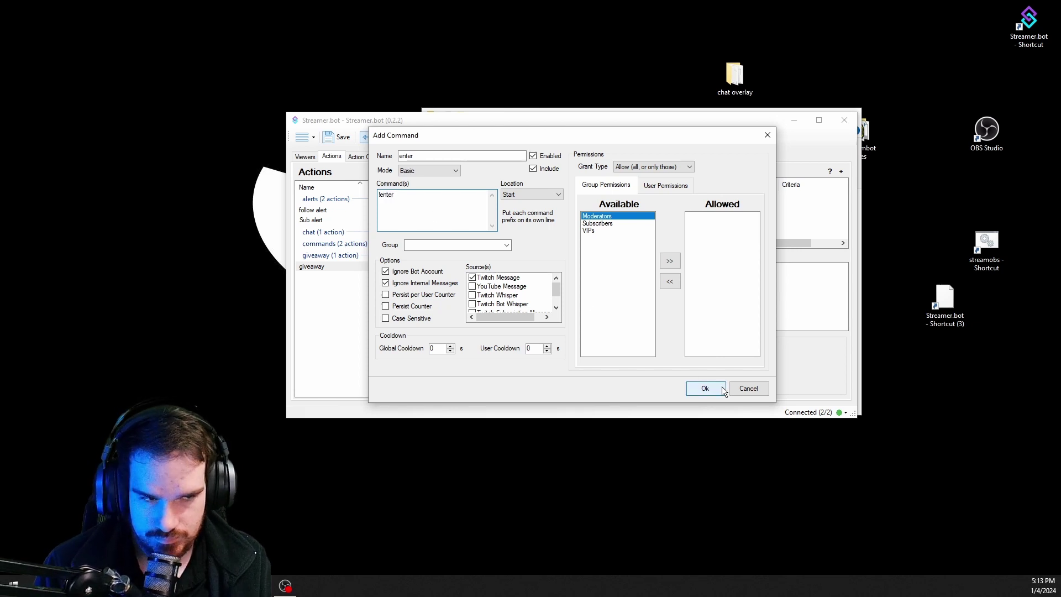
left_click(721, 386)
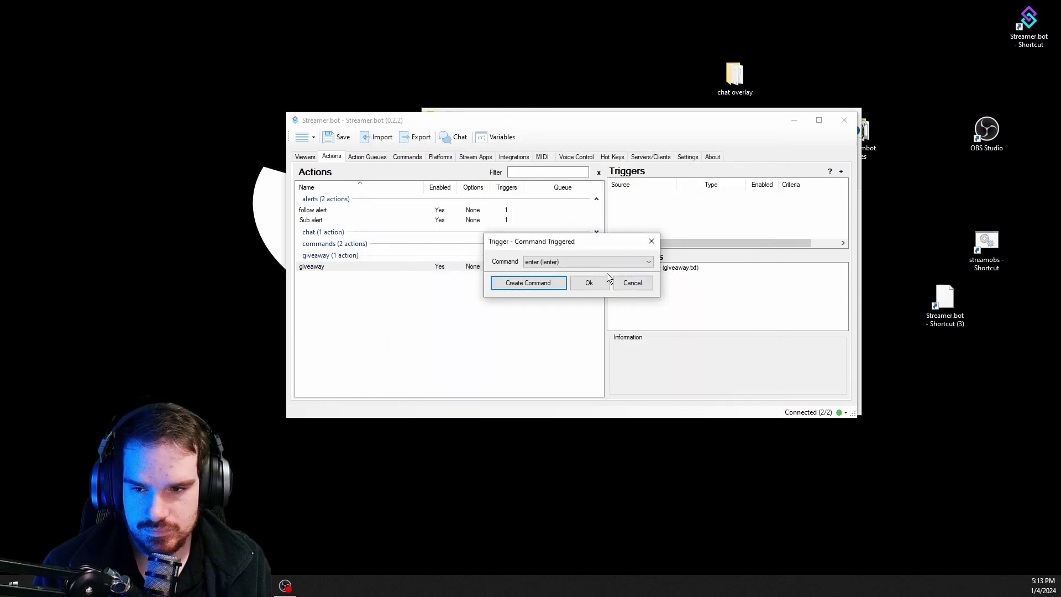
left_click(588, 284)
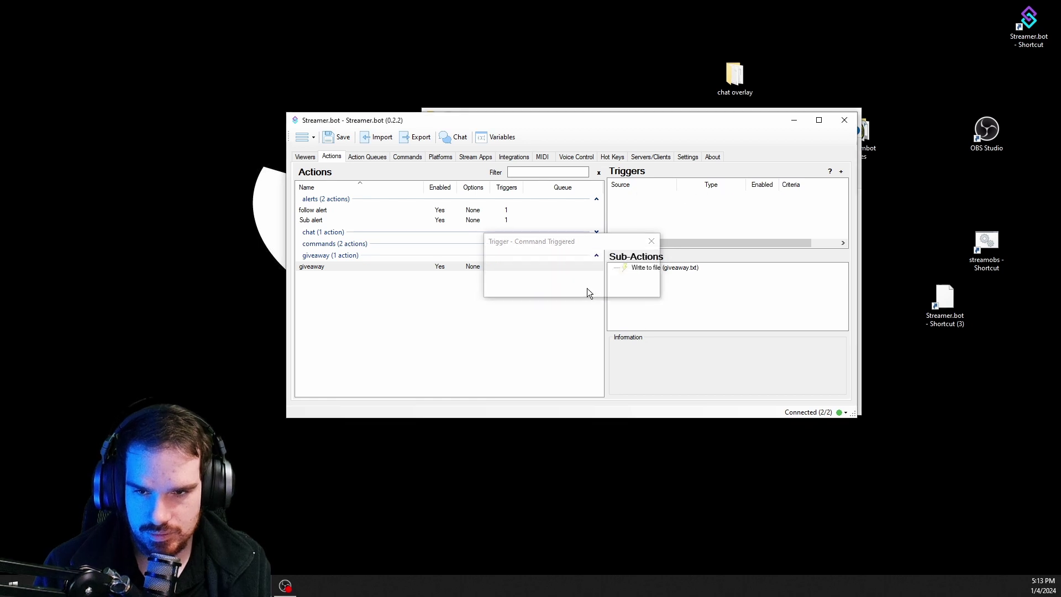
Add a Twitch Send Message to Channel sub-action saying '%user% has entered the giveaway!'.
right_click(672, 319)
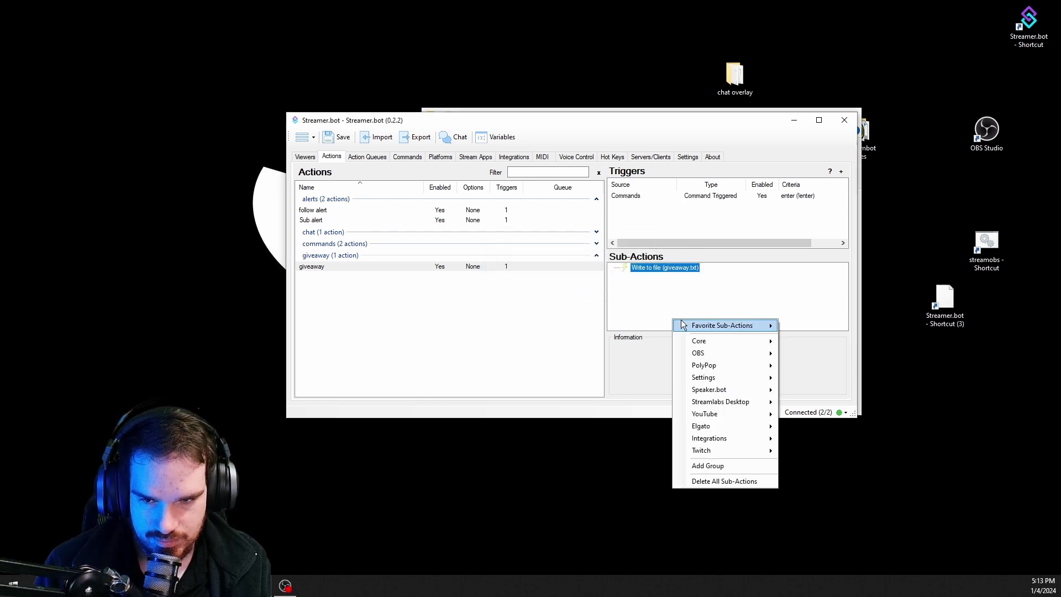
mouse_move(717, 449)
mouse_move(800, 458)
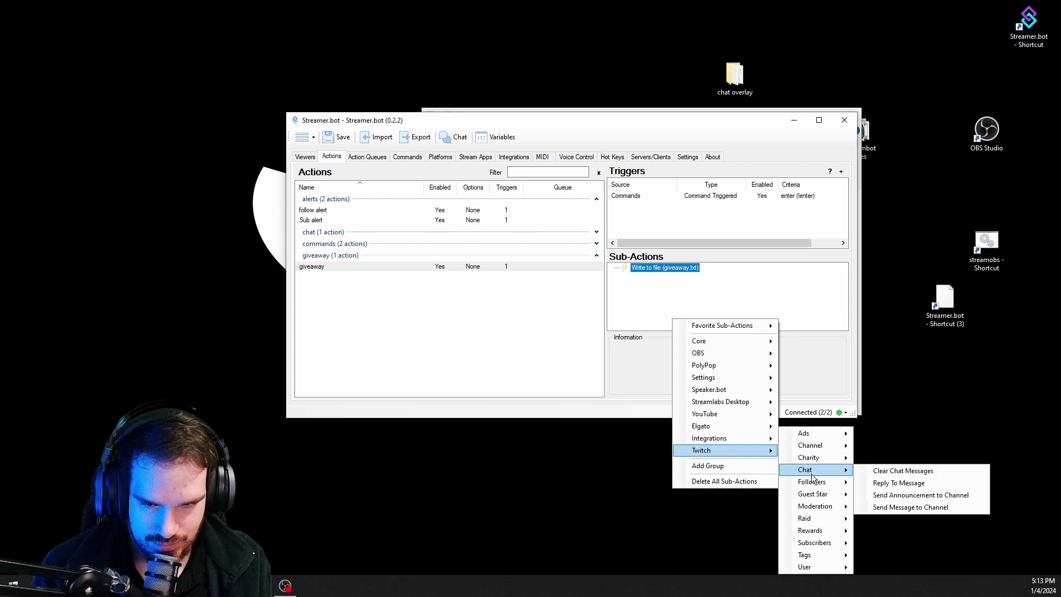
left_click(910, 507)
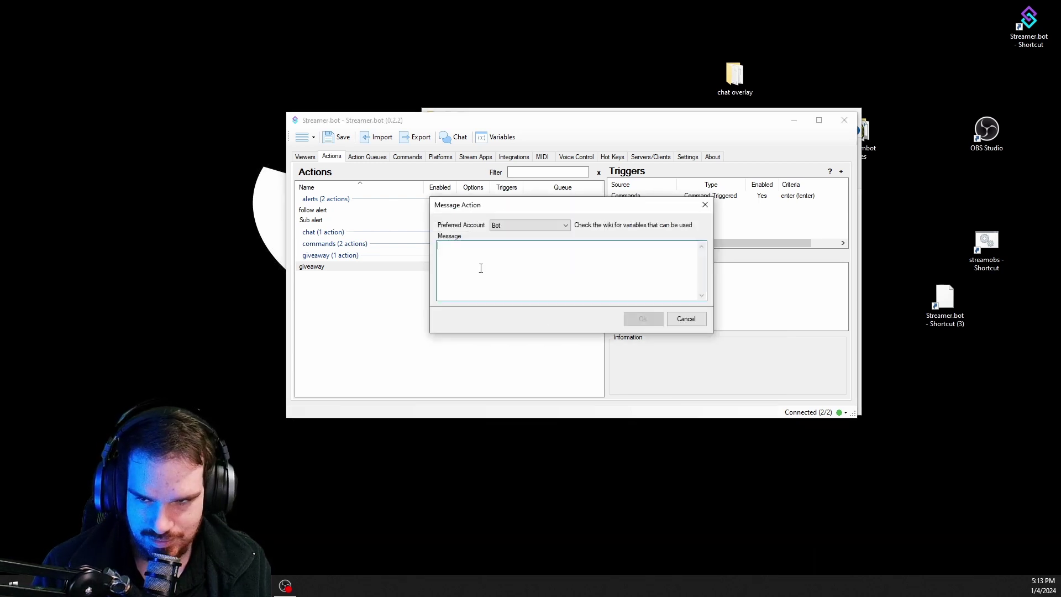
left_click(481, 268)
type("%user")
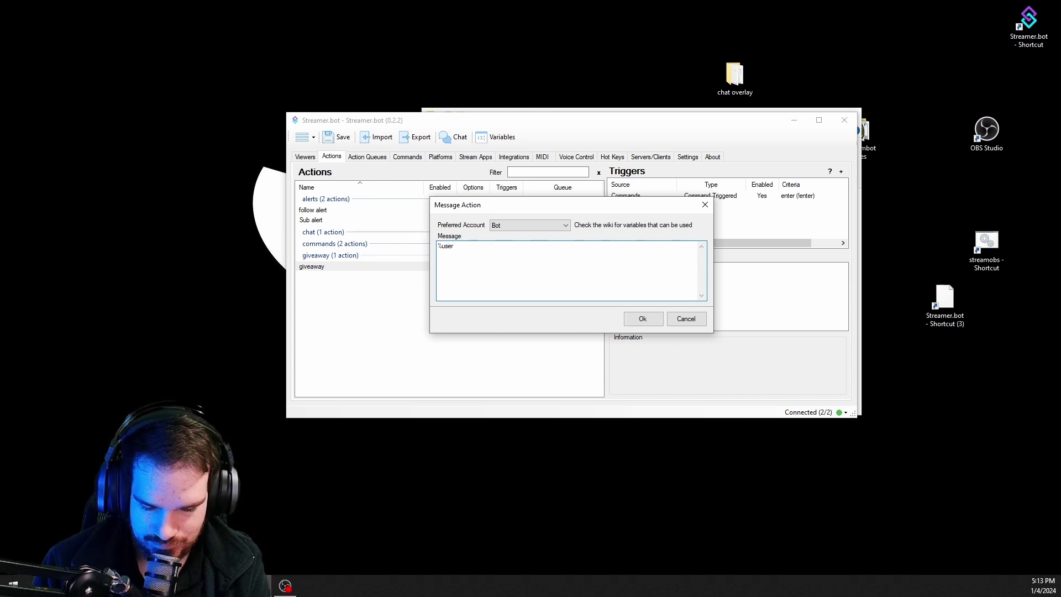
type("%")
type("s entere")
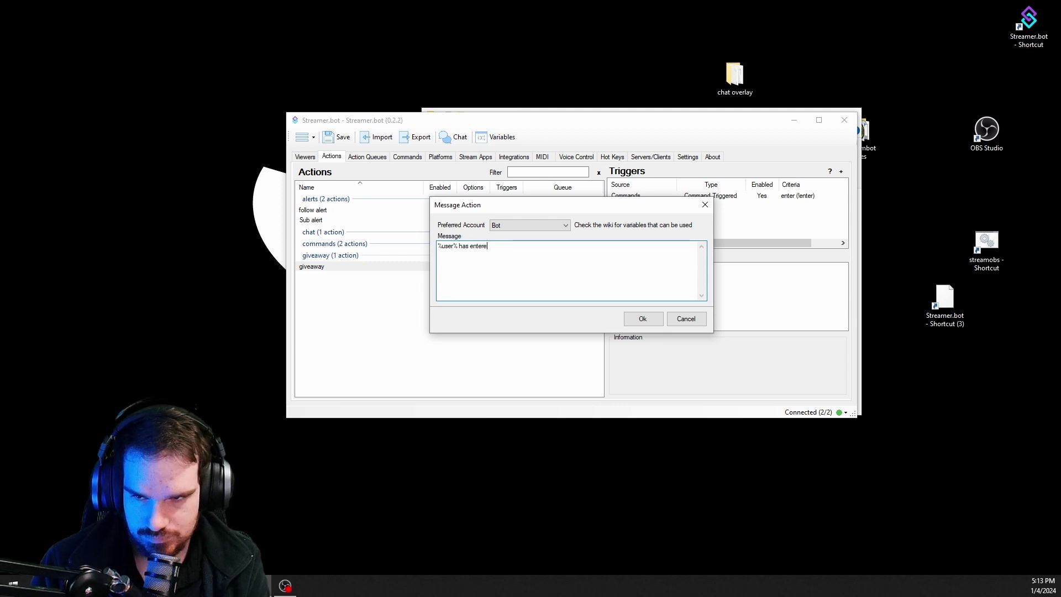
type("d the gi")
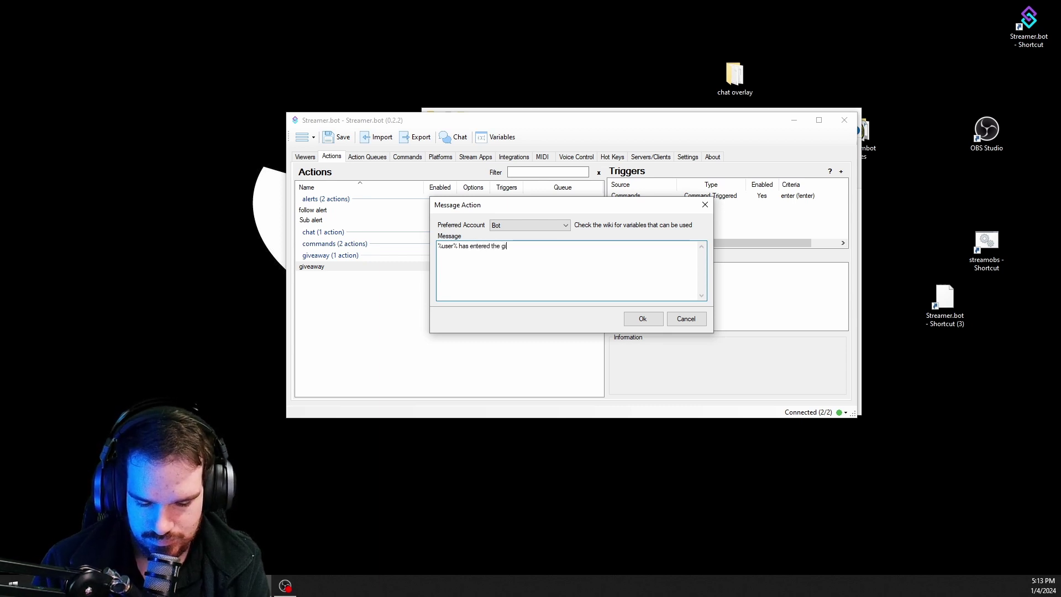
type("veaway!")
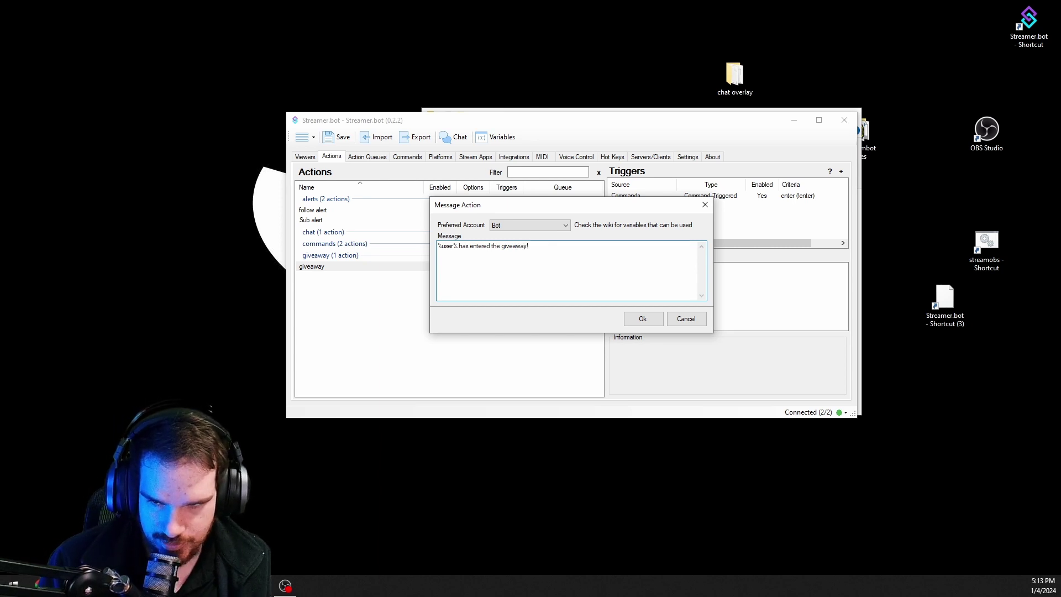
left_click(645, 316)
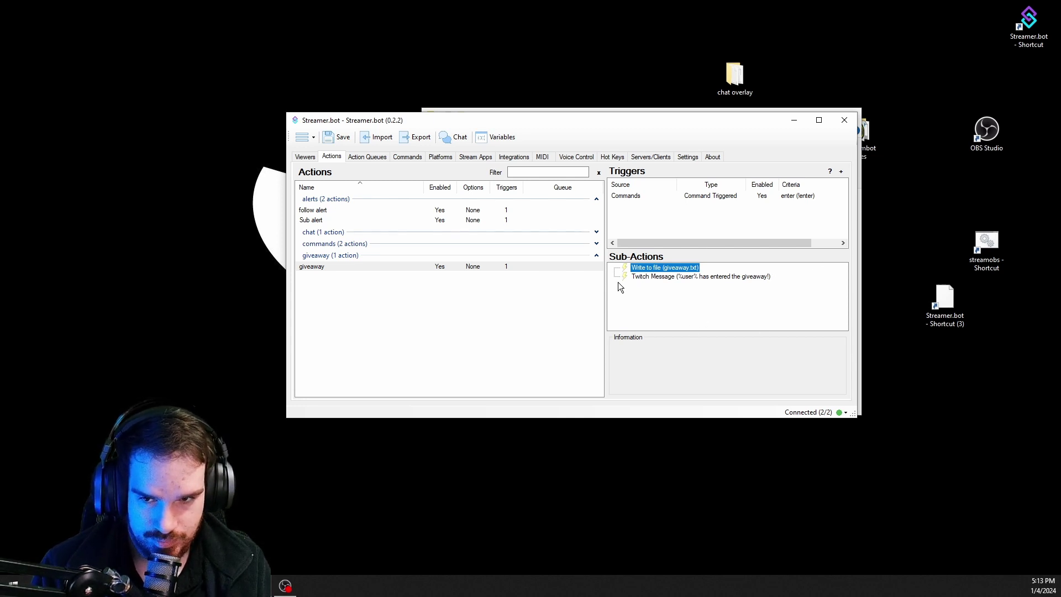
Create a new action named Winner in the giveaway group.
left_click(491, 287)
right_click(475, 287)
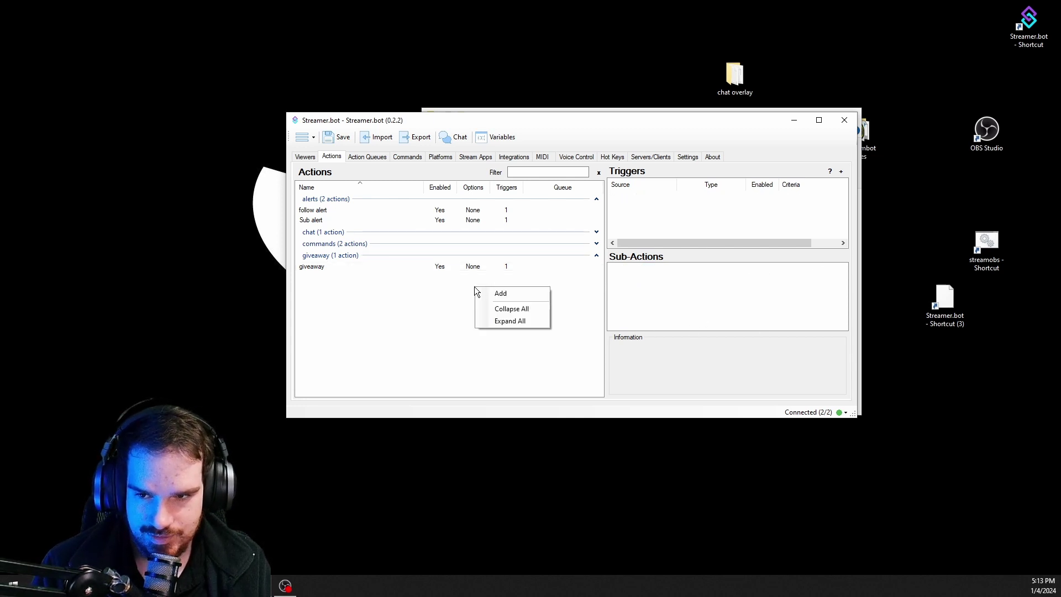
left_click(491, 291)
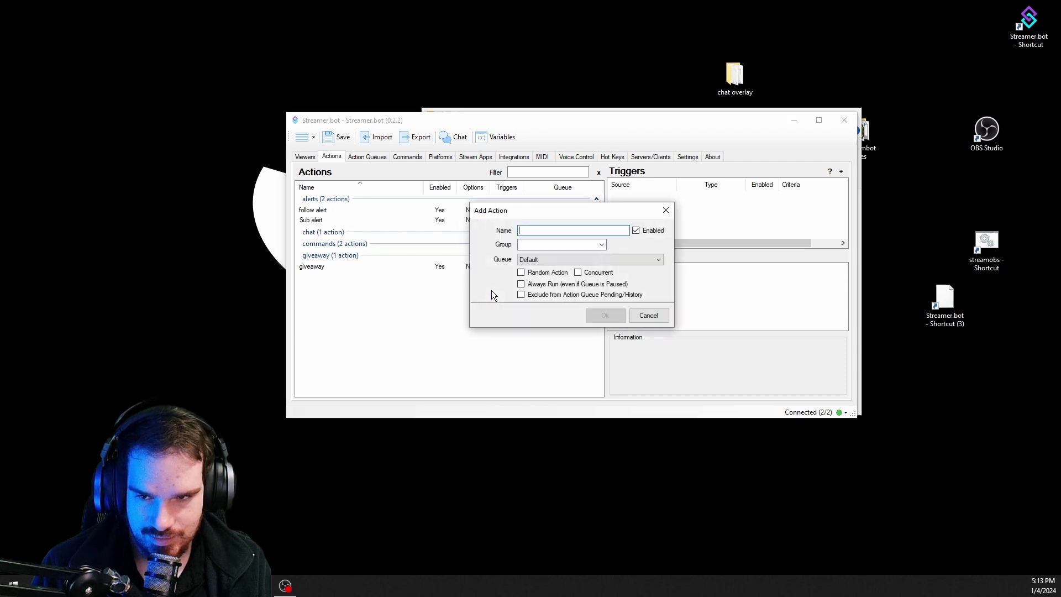
type("Winner")
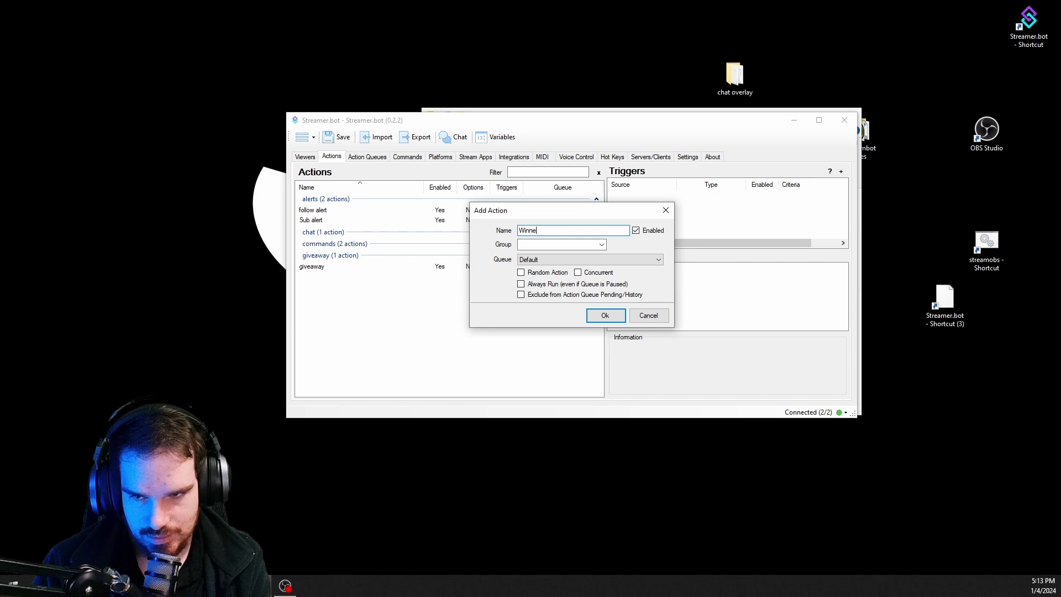
left_click(544, 243)
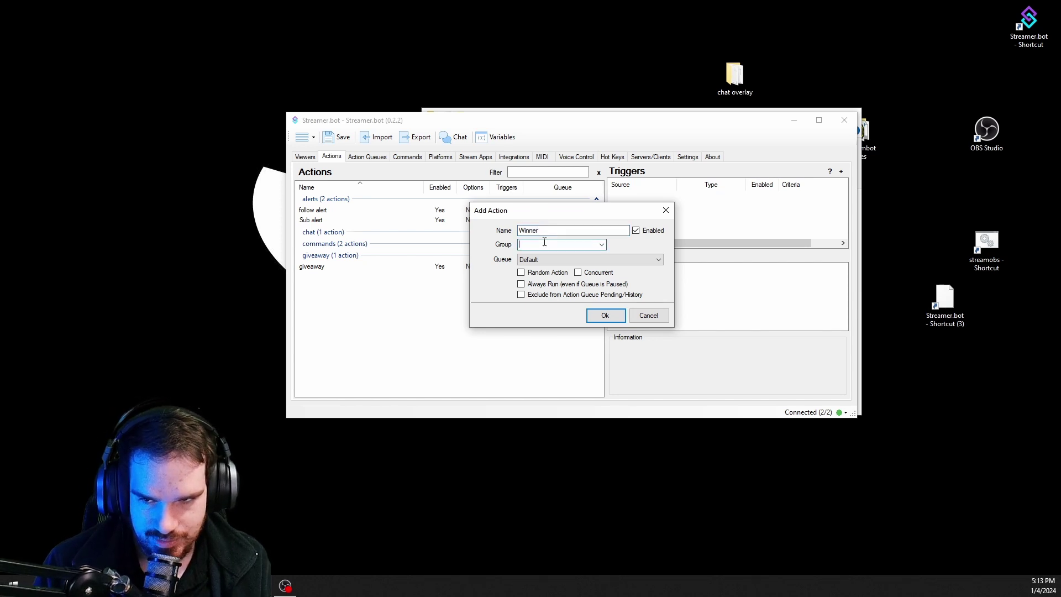
left_click(602, 245)
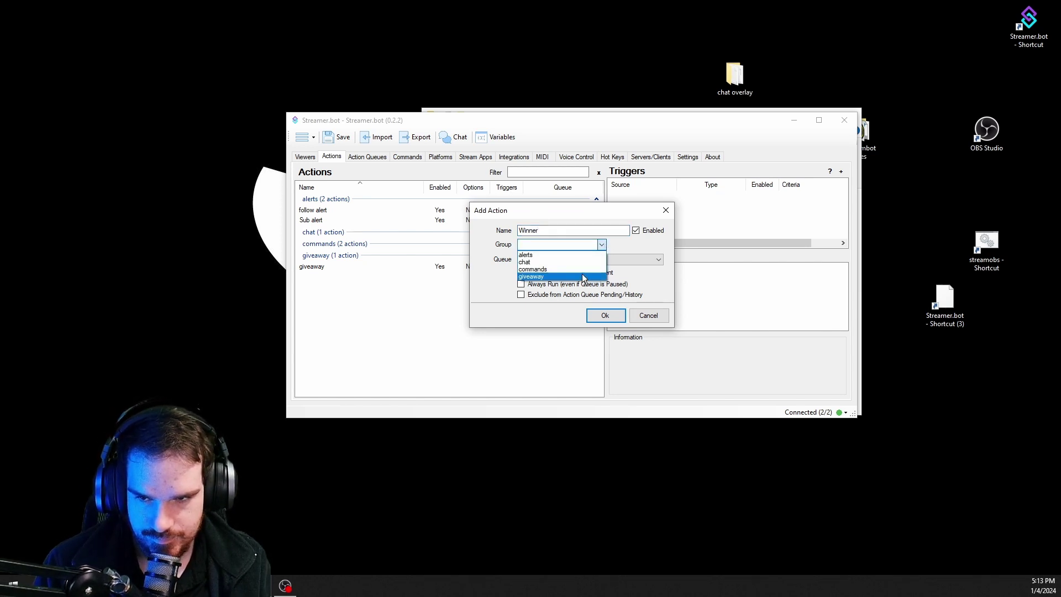
left_click(594, 277)
left_click(605, 316)
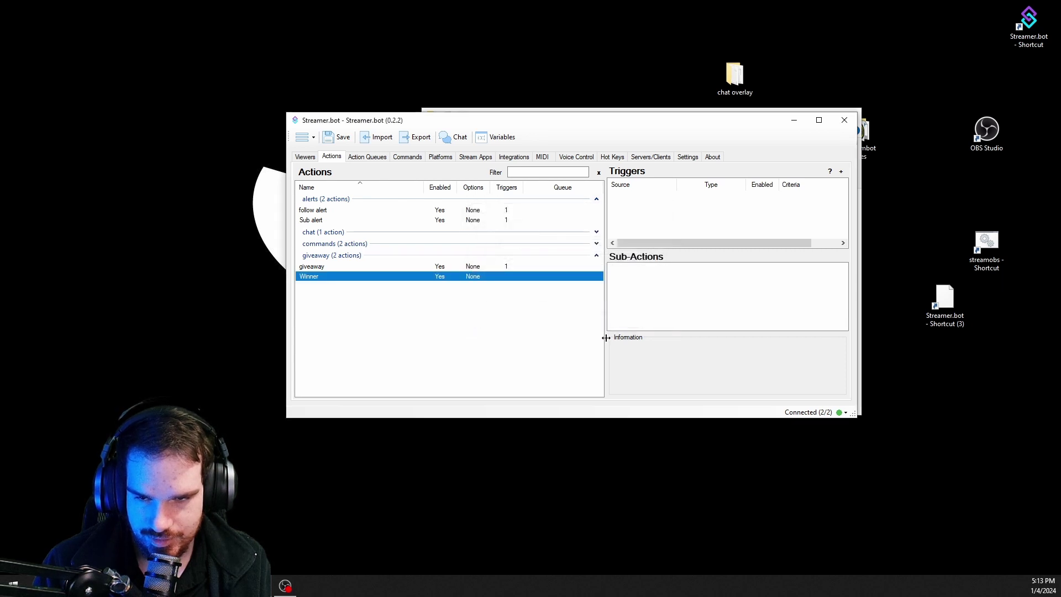
Give Winner a Read Random Line From File sub-action reading giveaway.txt.
right_click(699, 272)
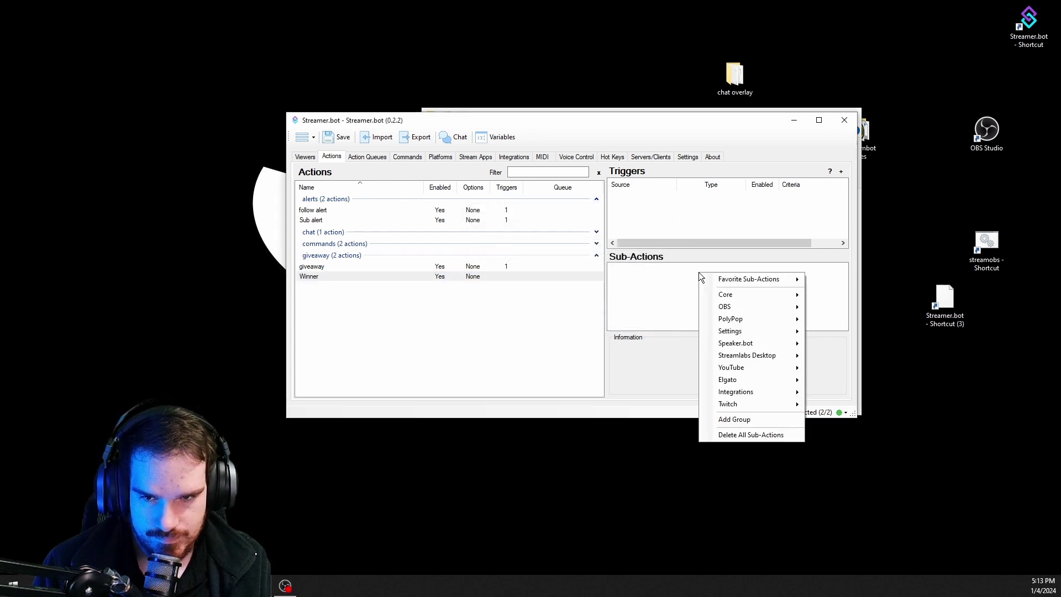
mouse_move(748, 292)
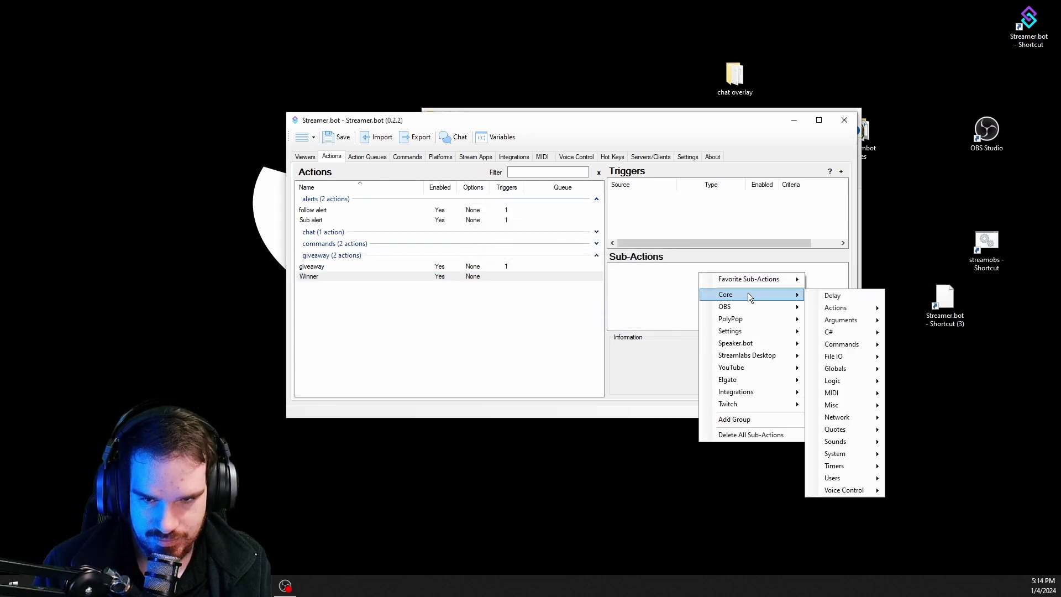
mouse_move(853, 357)
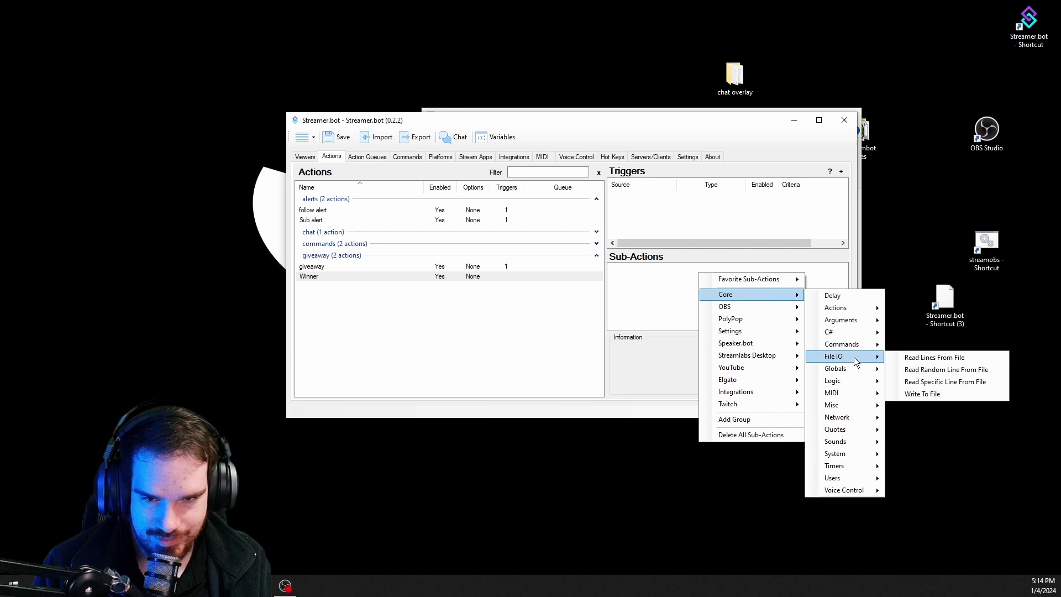
left_click(928, 370)
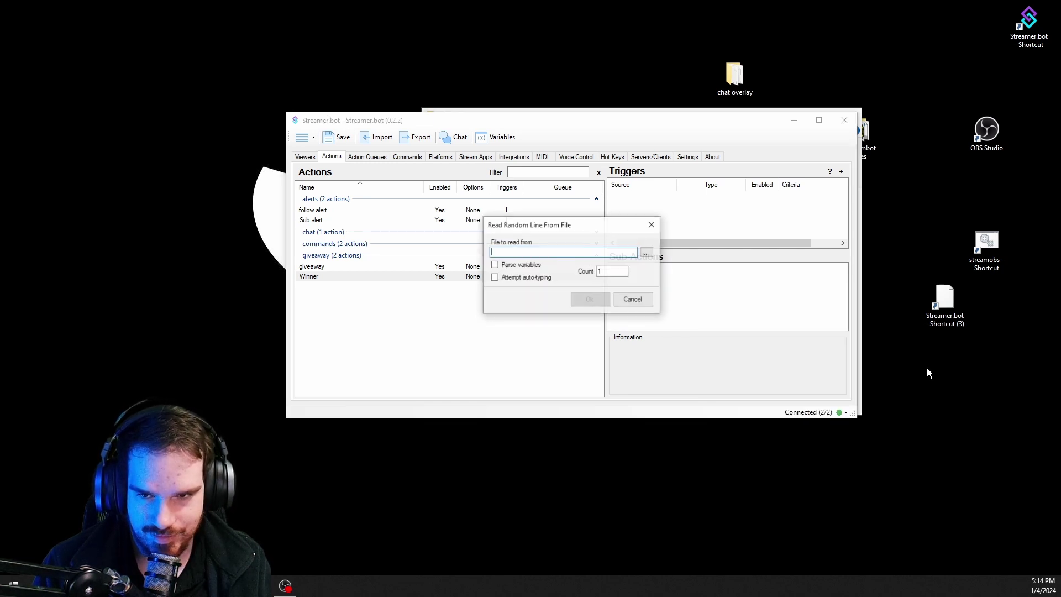
left_click(648, 254)
left_click(631, 320)
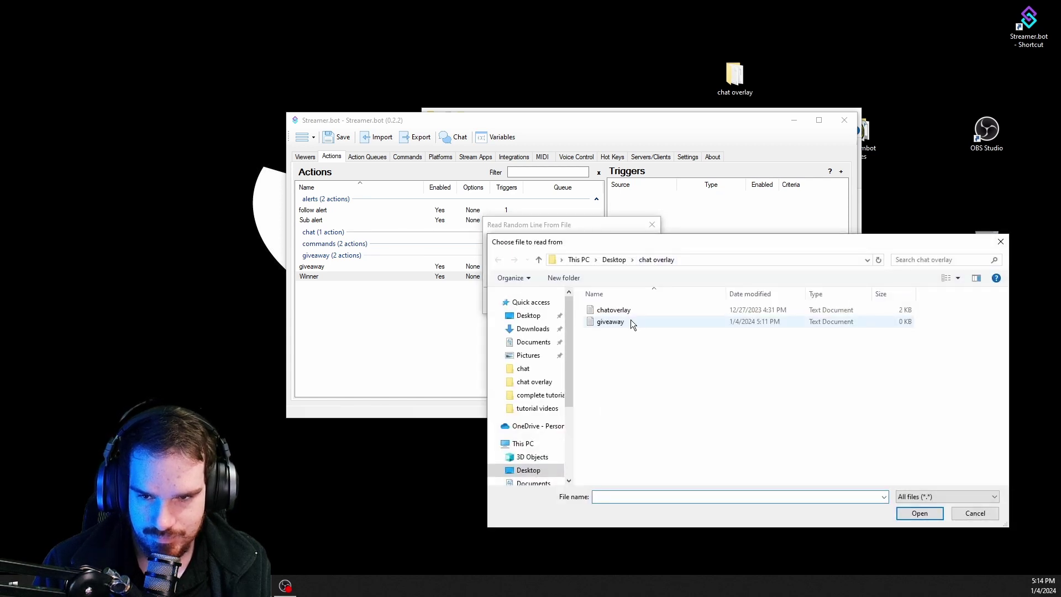
left_click(920, 513)
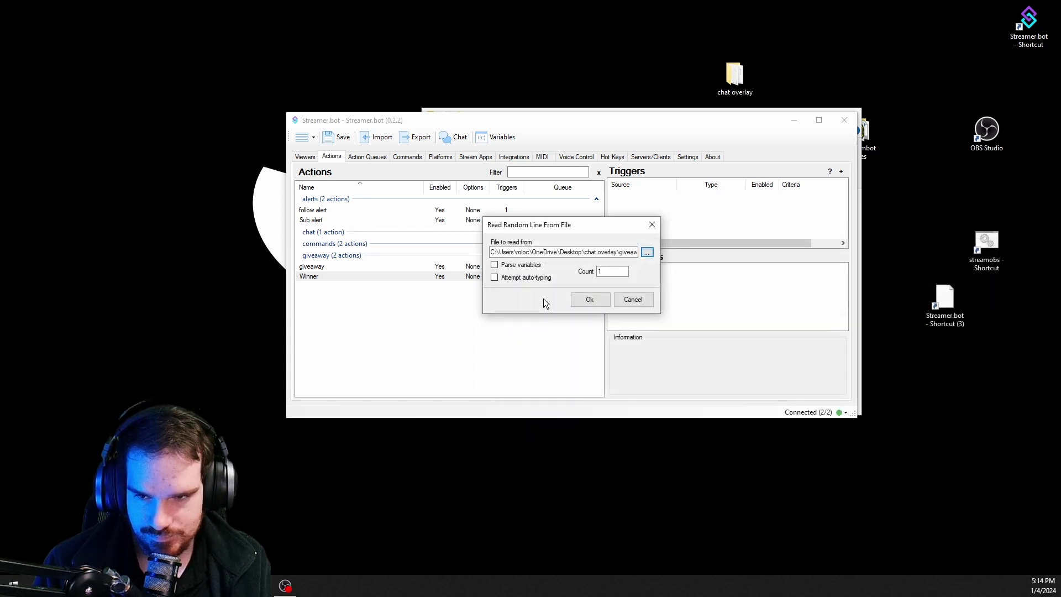
left_click(589, 300)
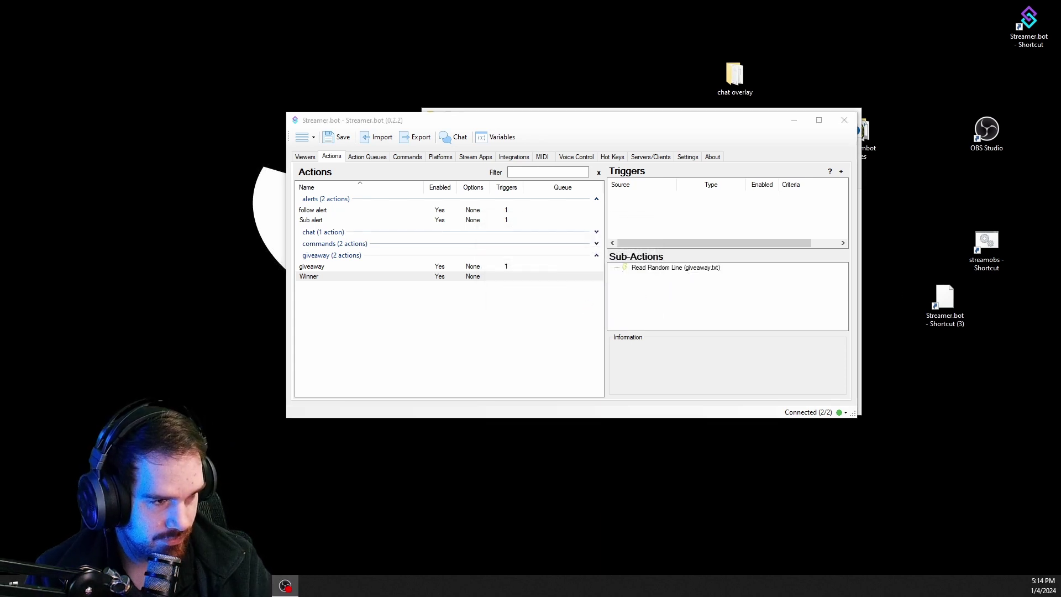
Send !enter in the OBS chat dock to test the giveaway entry.
key("alt+Tab")
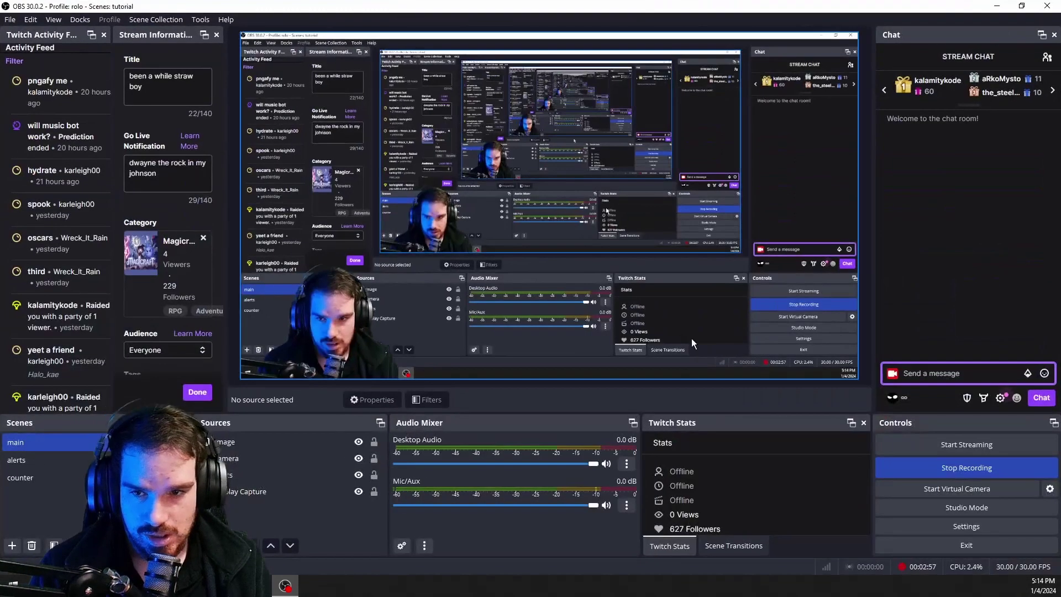
left_click(955, 370)
type("!")
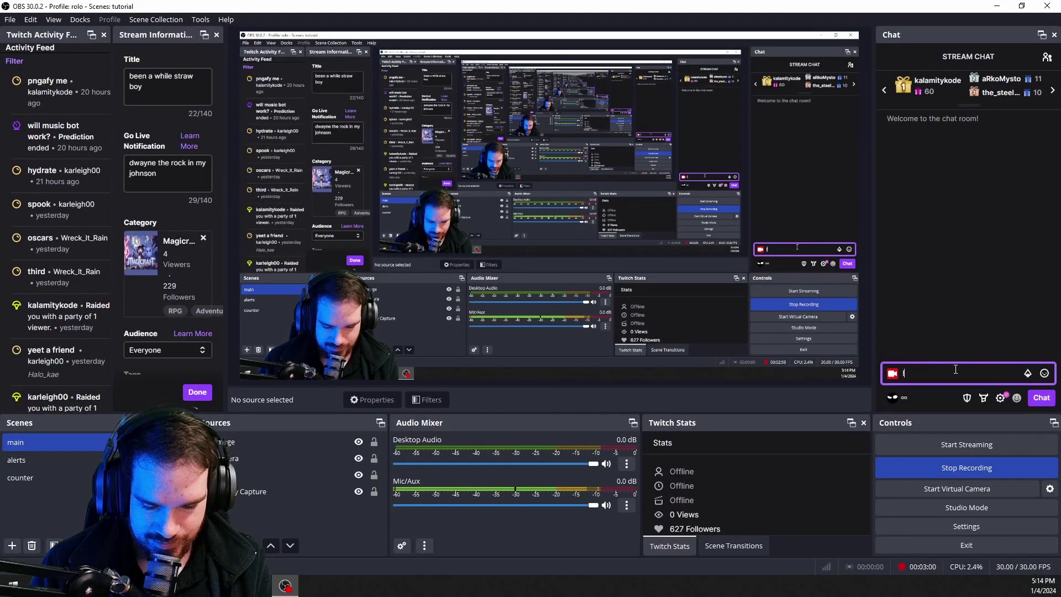
type("enter")
key("Return")
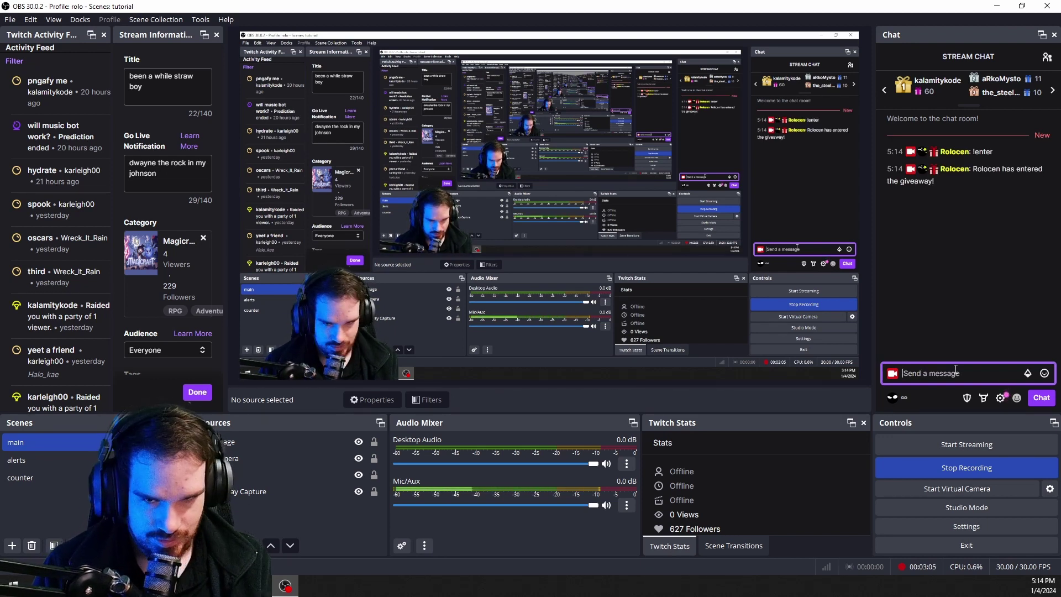
mouse_move(808, 6)
left_mouse_down()
mouse_move(809, 22)
mouse_move(1046, 72)
mouse_move(1015, 72)
mouse_move(891, 218)
left_mouse_up()
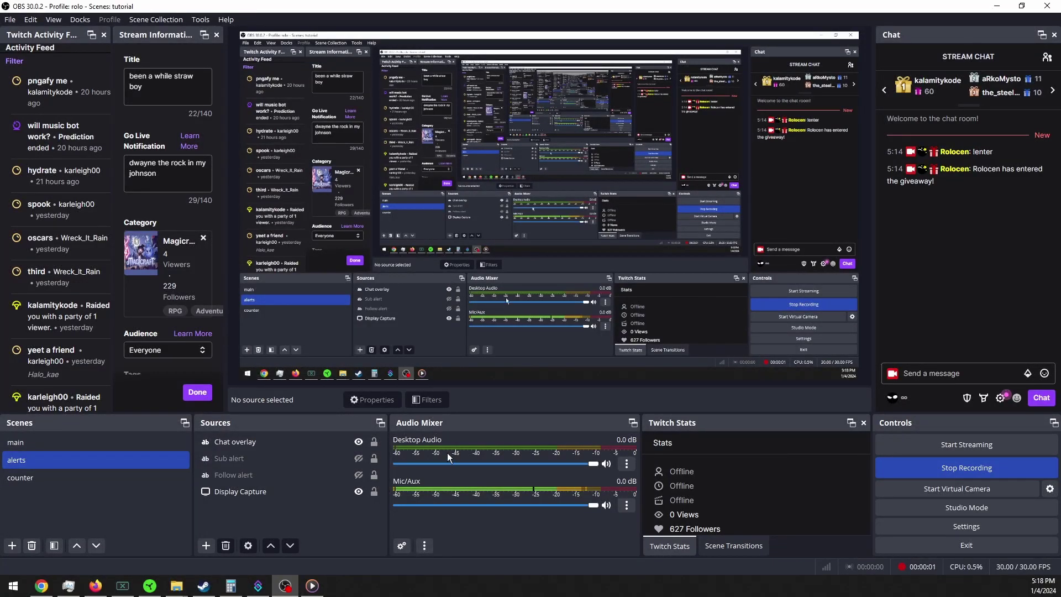
Add a Text (GDI+) source named Giveaway to alerts, keeping default properties.
left_click(206, 545)
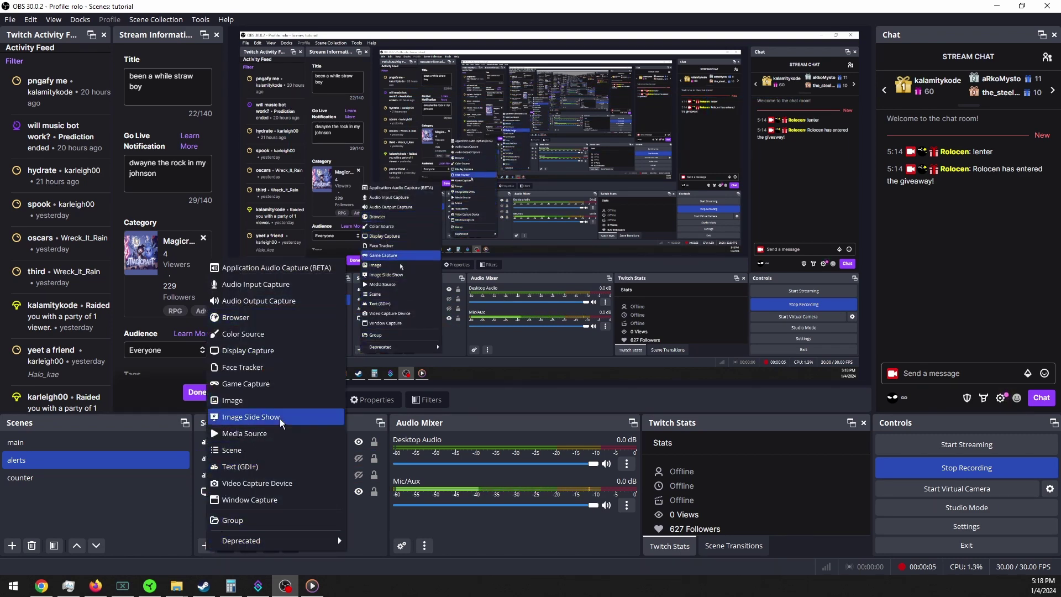
left_click(285, 467)
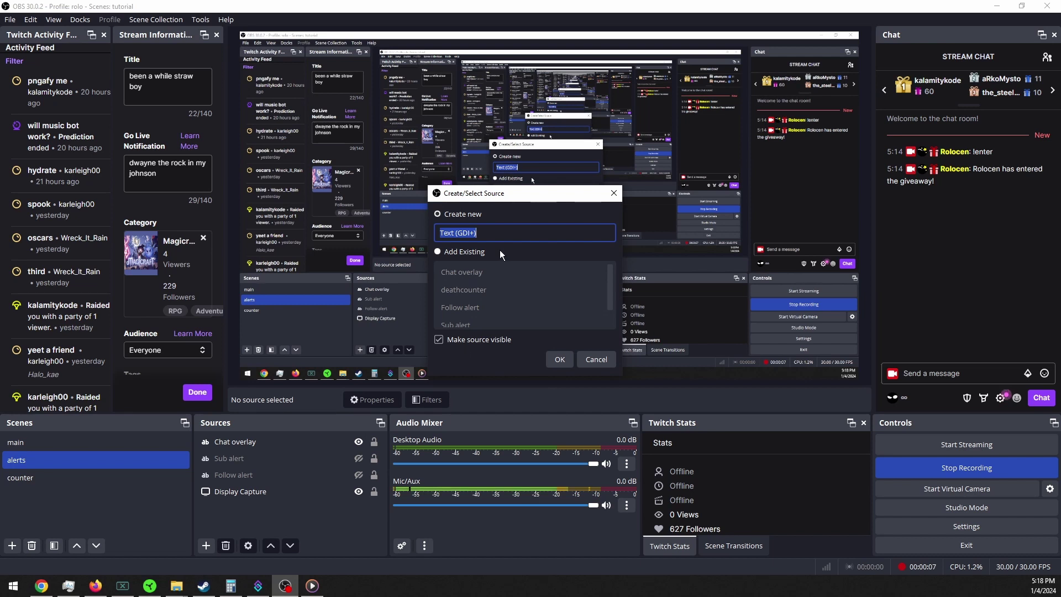
type("Give")
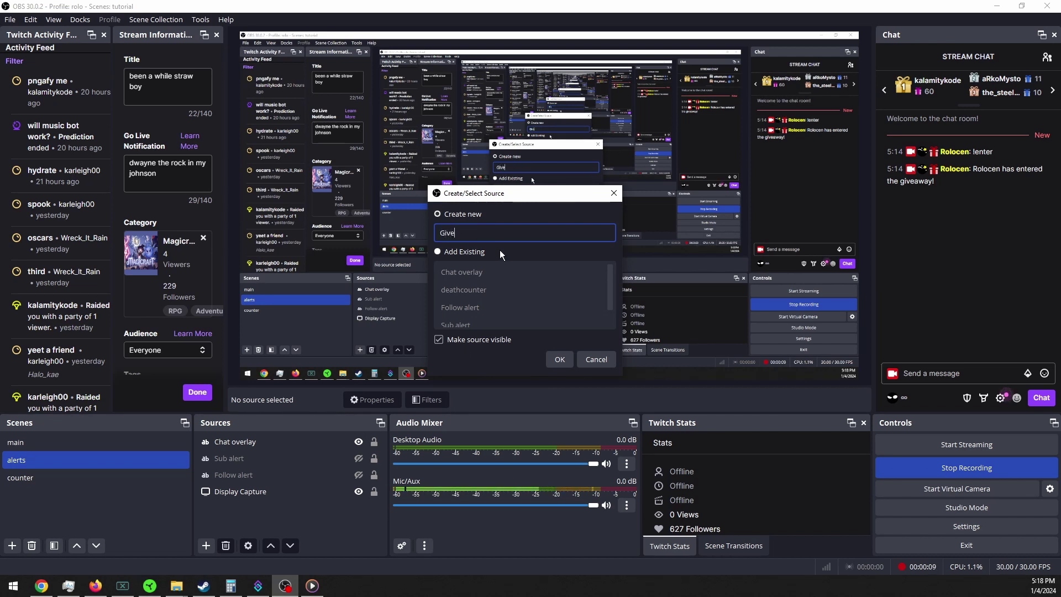
type("way")
left_click(560, 359)
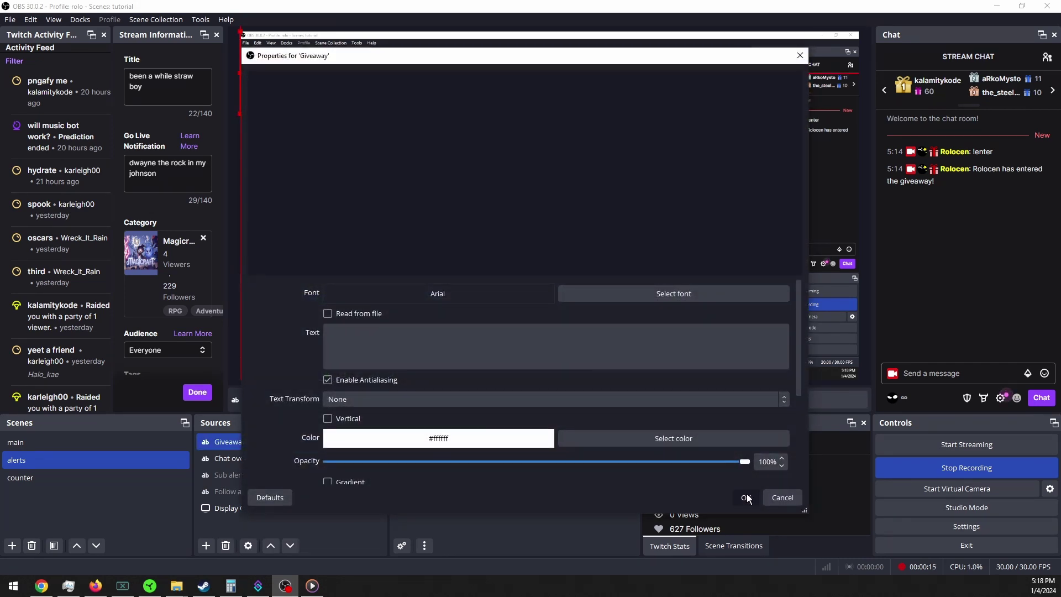
left_click(746, 495)
Add an OBS Set GDI Text sub-action setting the Giveaway source's text to %randomLine%.
left_click(257, 585)
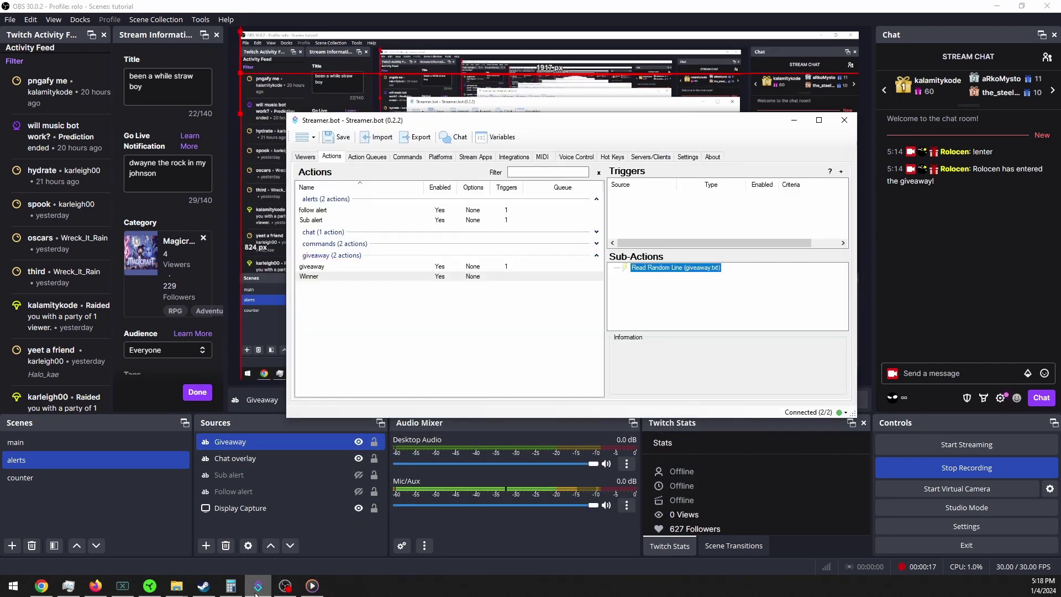
right_click(684, 299)
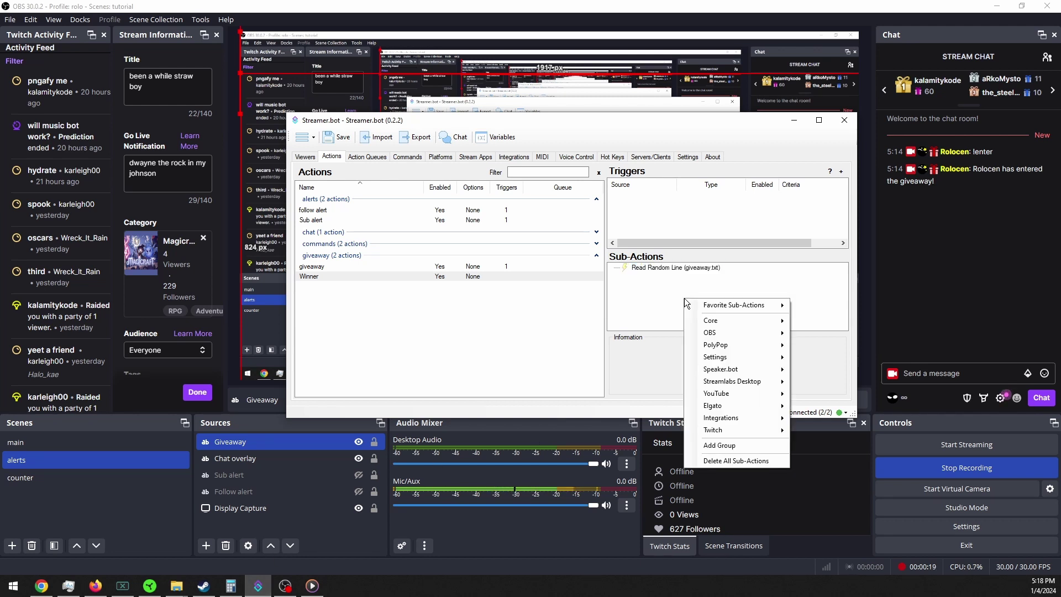
mouse_move(707, 334)
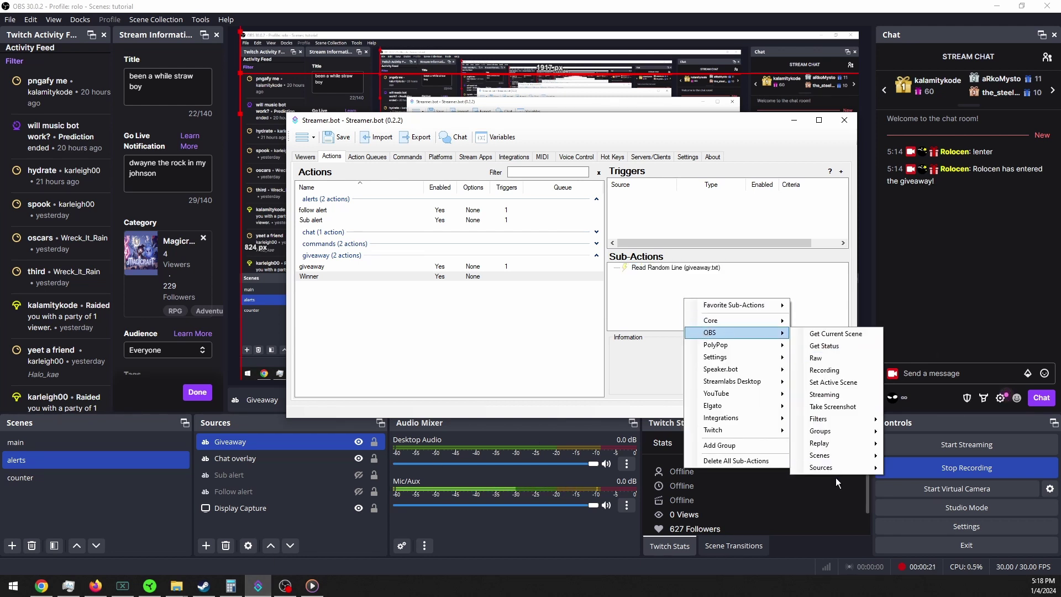
mouse_move(840, 469)
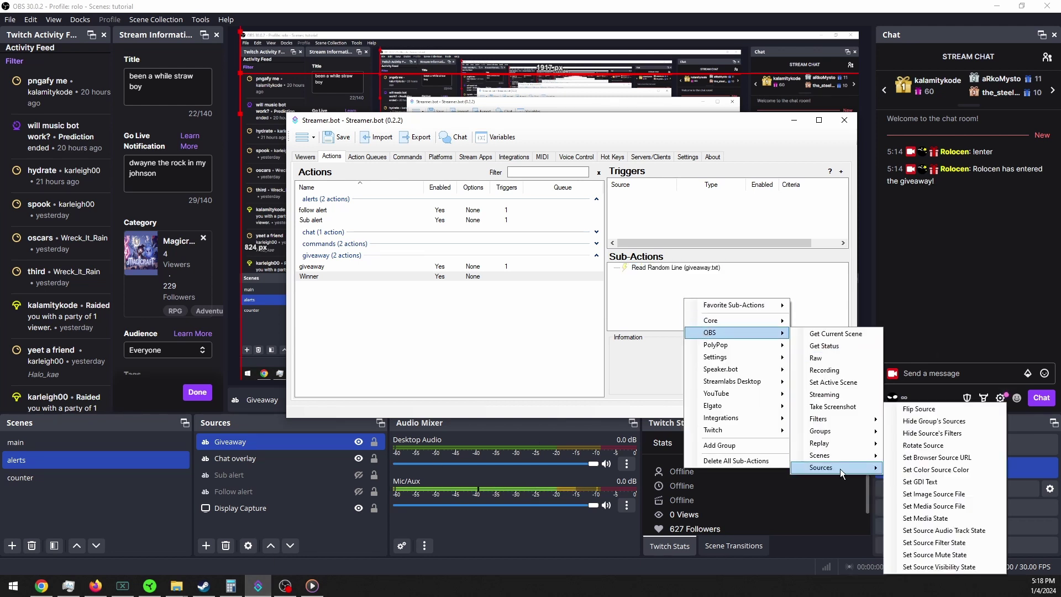
left_click(921, 481)
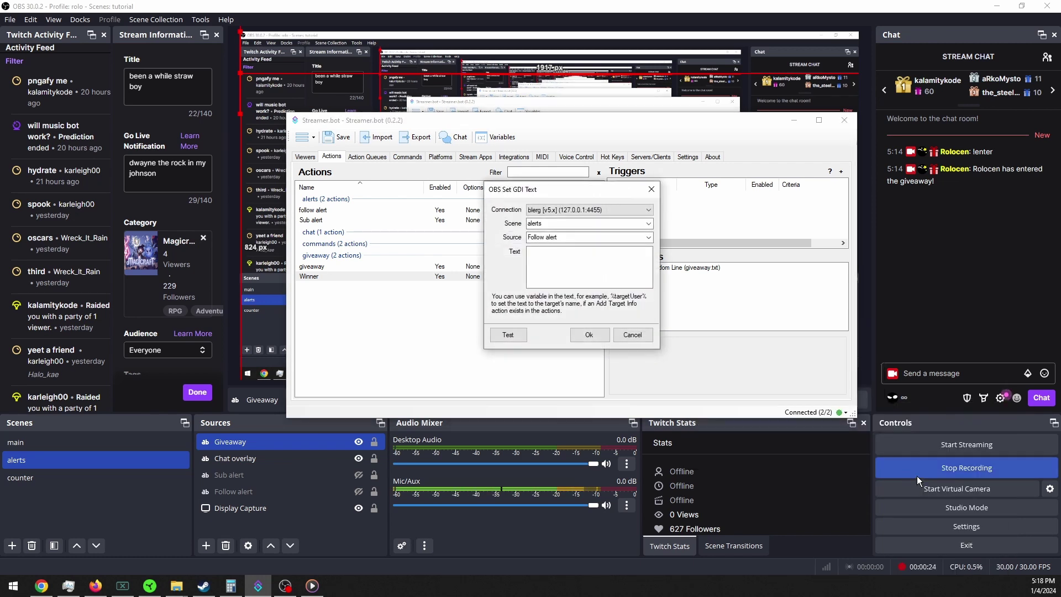
left_click(648, 239)
left_click(608, 269)
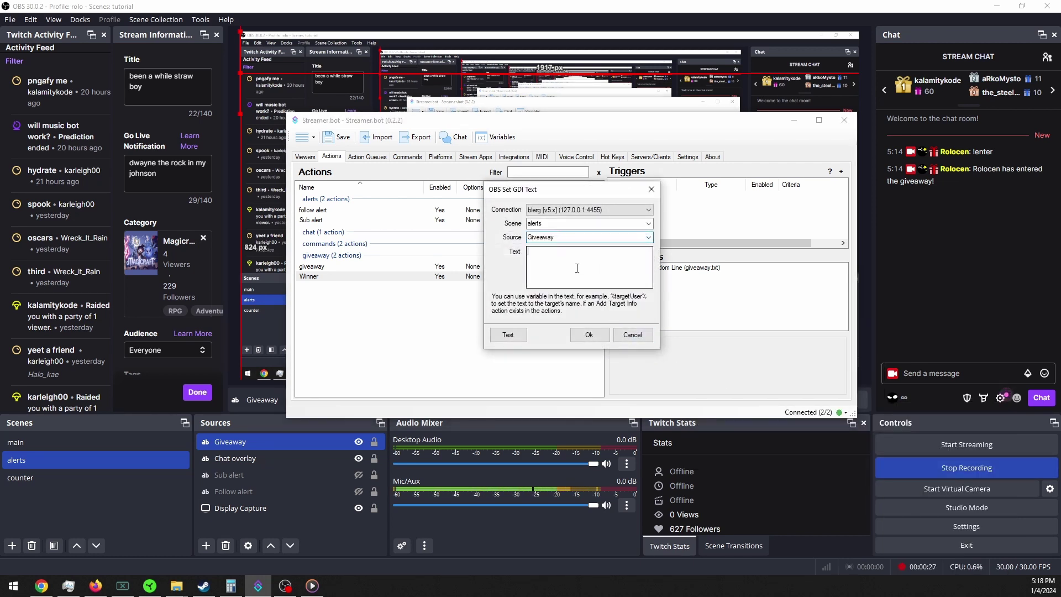
left_click(577, 268)
type("%ra")
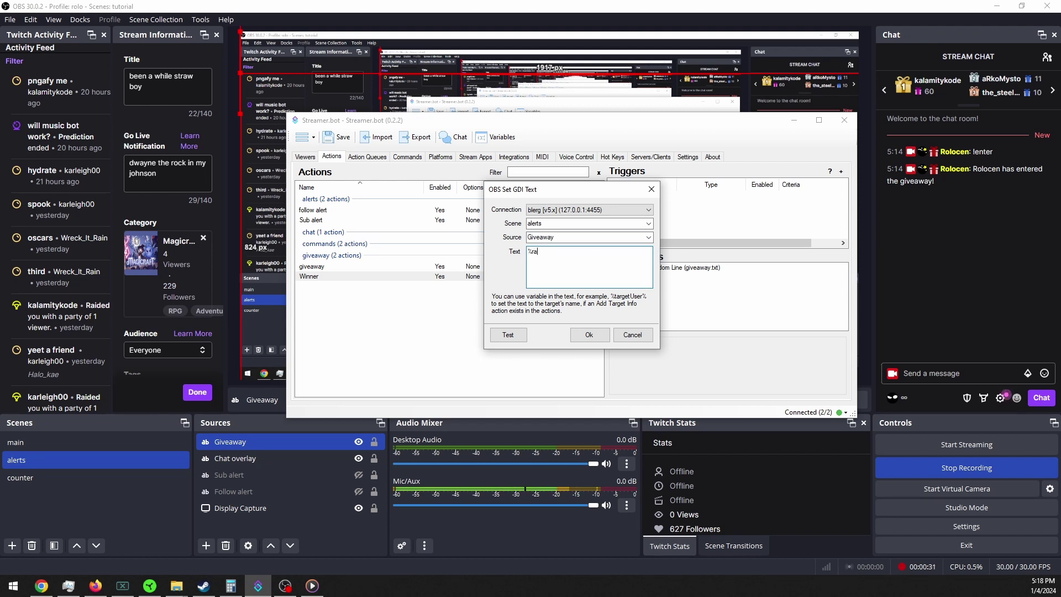
type("ndom")
type("Line%")
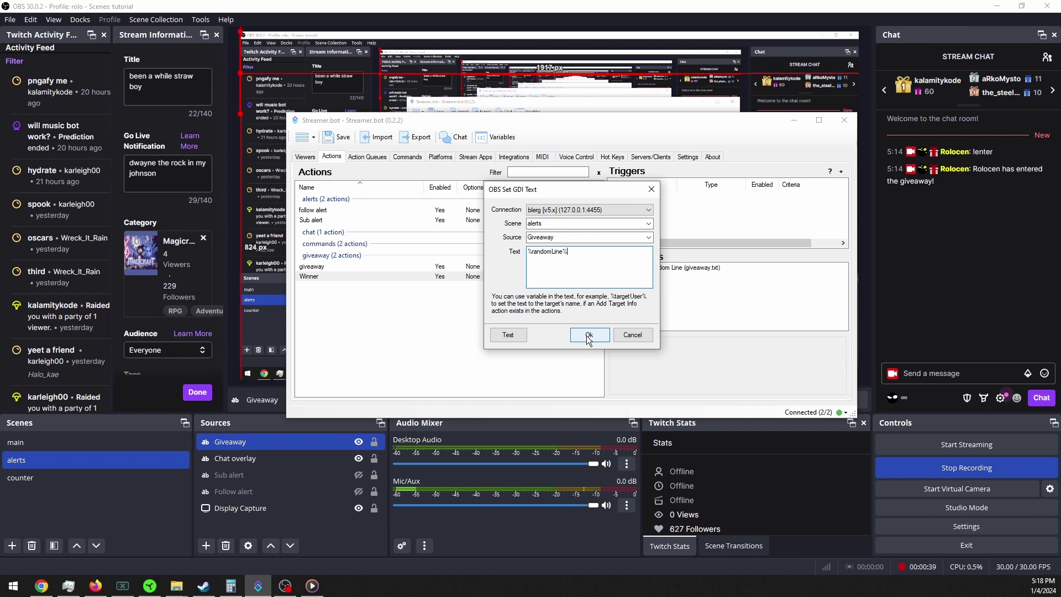
left_click(588, 336)
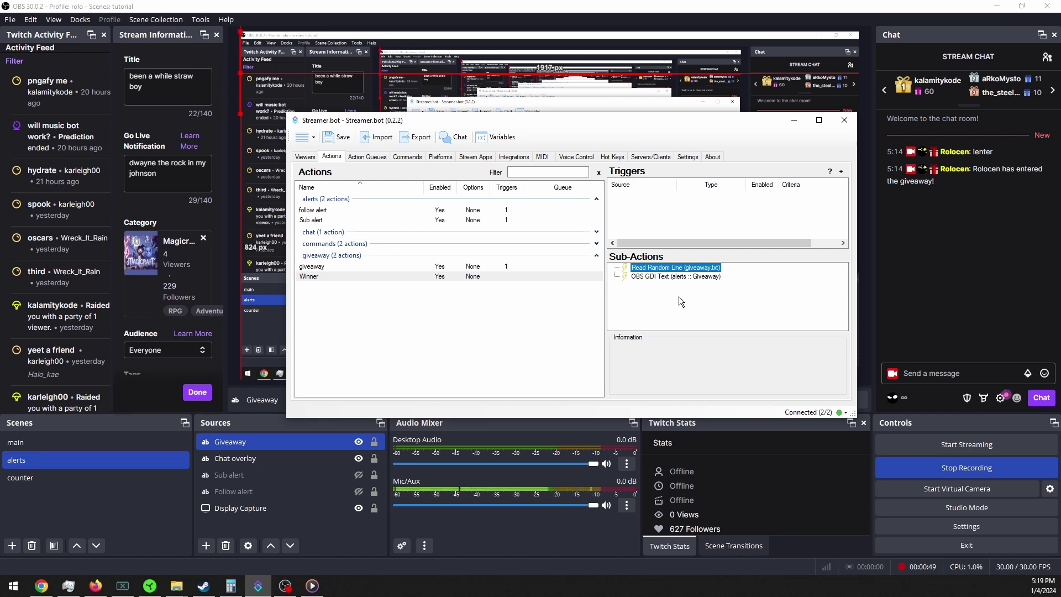
Add a Play Sound sub-action using kids-saying-yay-sound-effect_2.mp3 from Downloads.
right_click(648, 293)
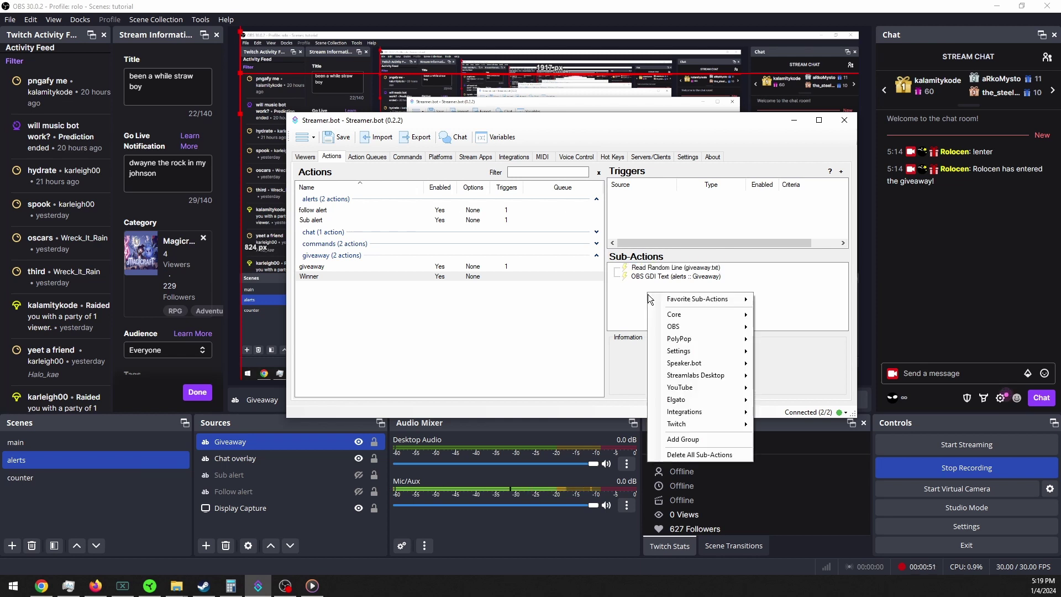
mouse_move(665, 316)
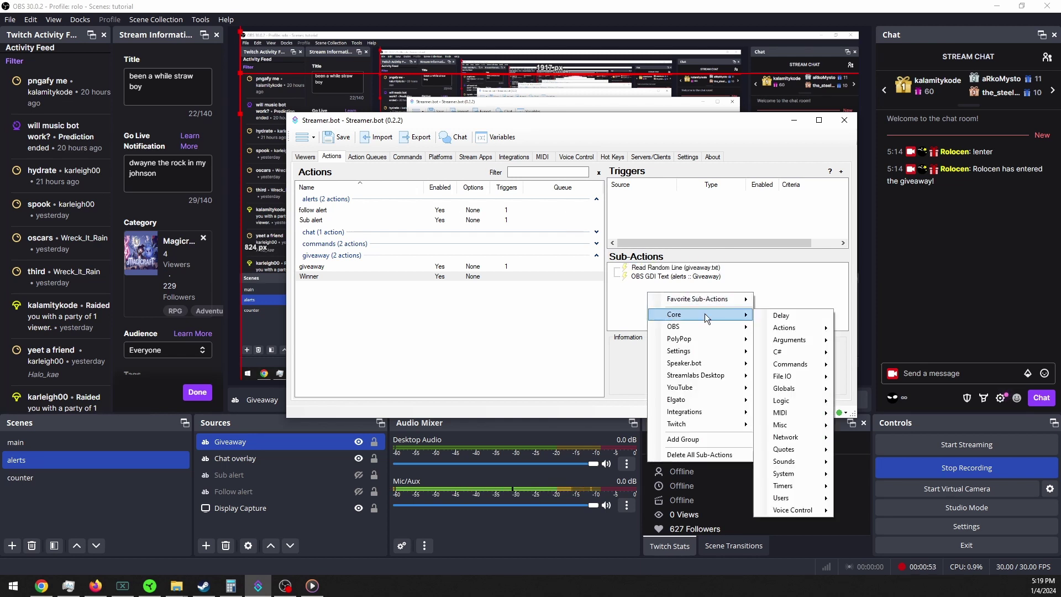
mouse_move(784, 474)
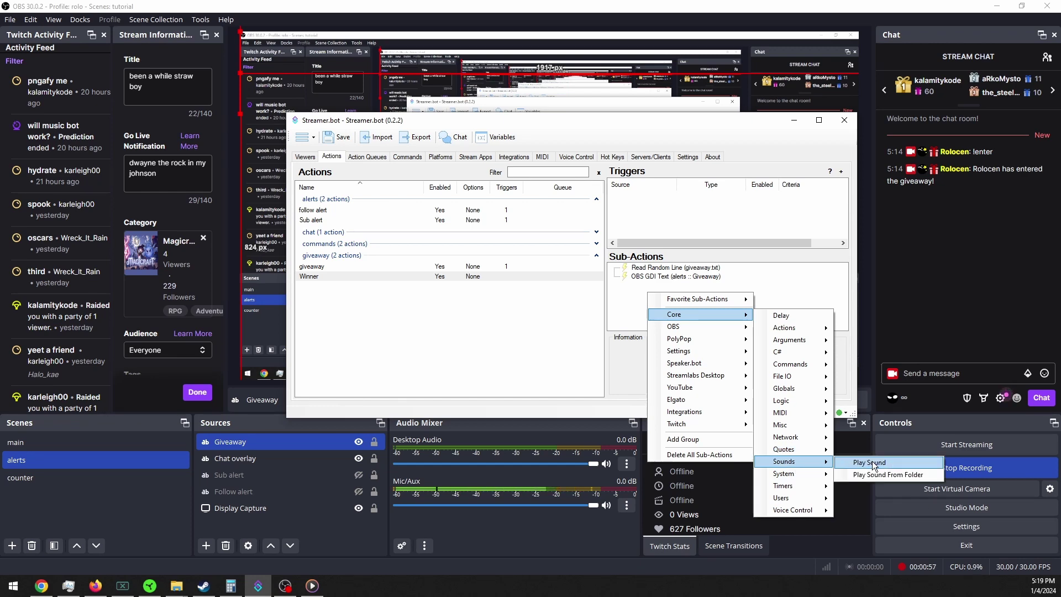
left_click(872, 461)
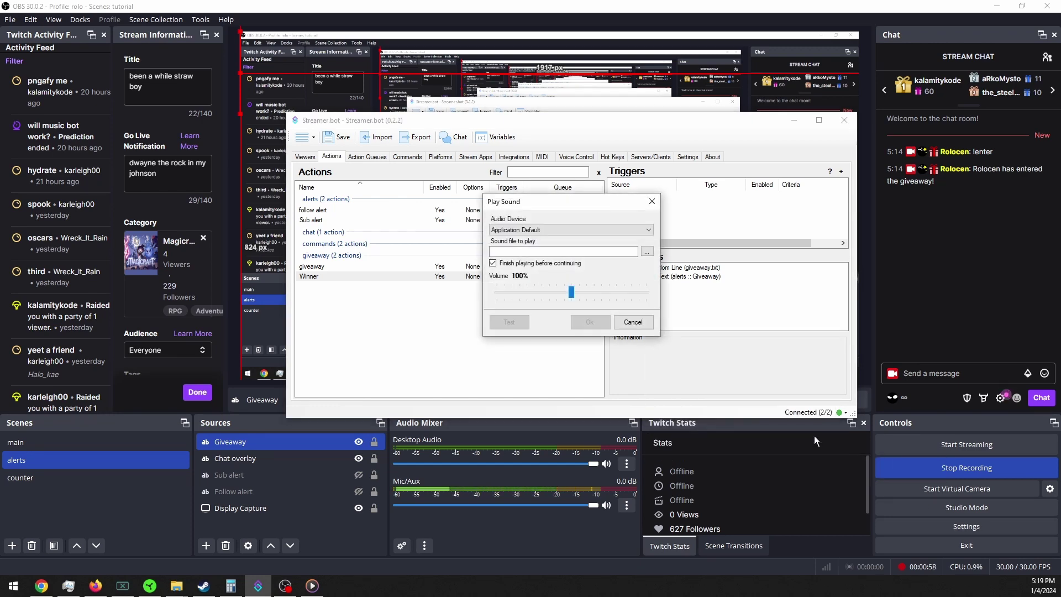
left_click(647, 251)
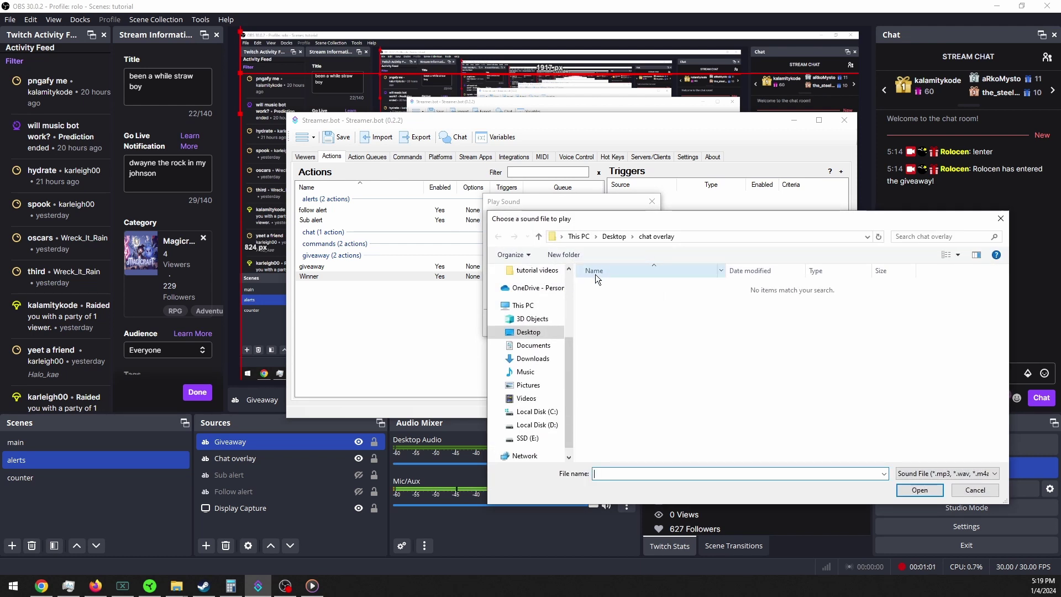
left_click(531, 358)
left_click(658, 297)
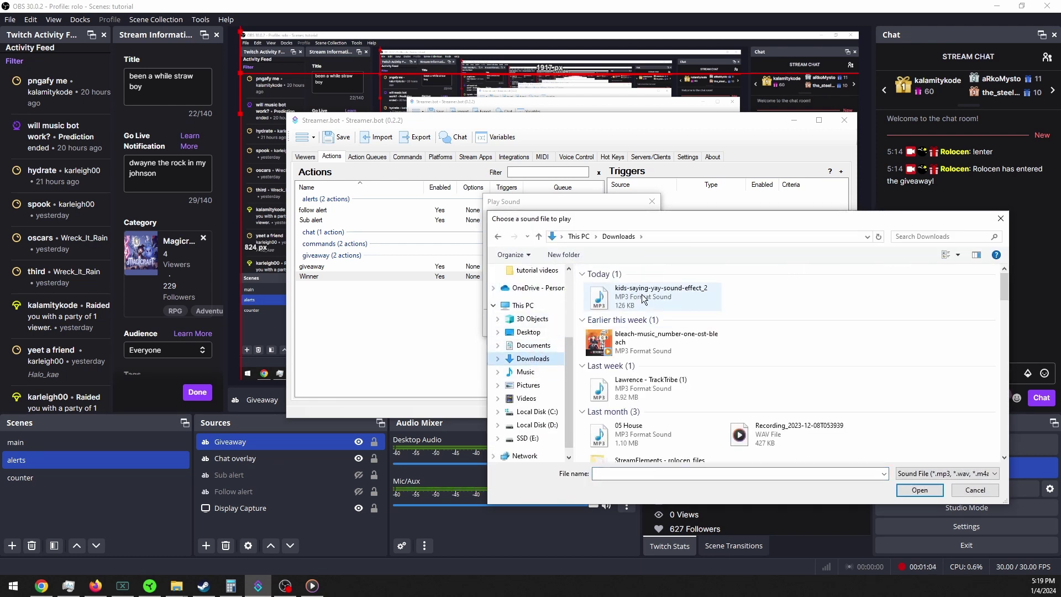
left_click(920, 490)
Preview the sound, lower its volume to 10%, and save the sub-action.
left_click_drag(569, 297, 528, 297)
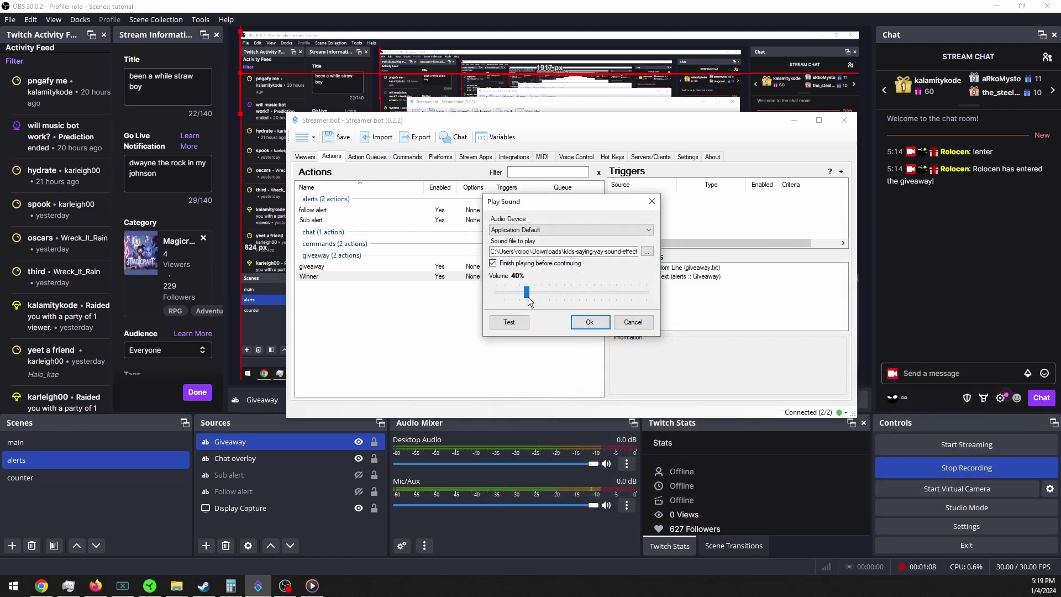
left_click(509, 322)
left_click_drag(528, 289, 504, 287)
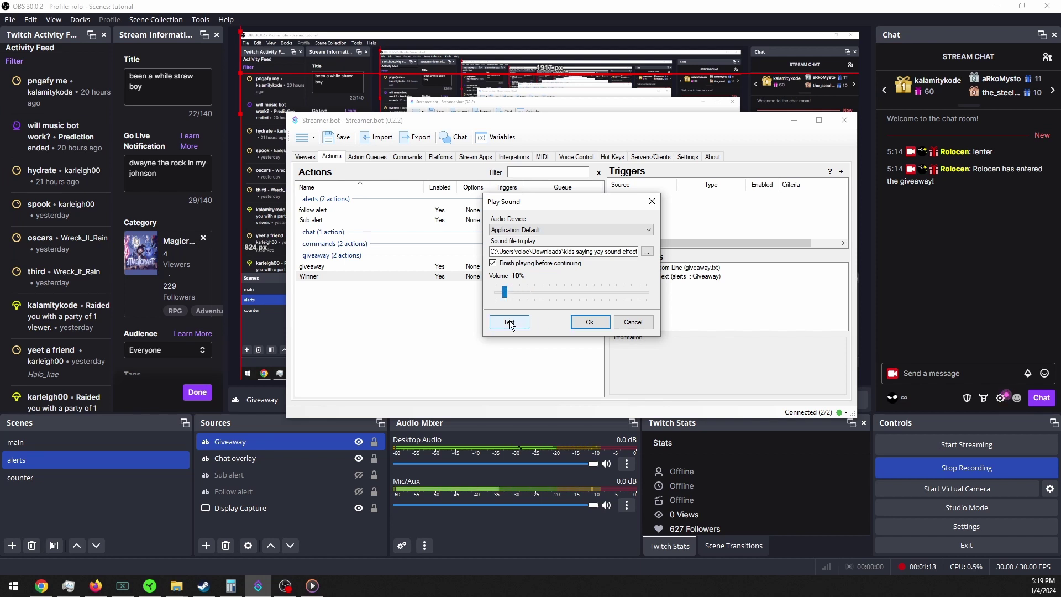
left_click(590, 323)
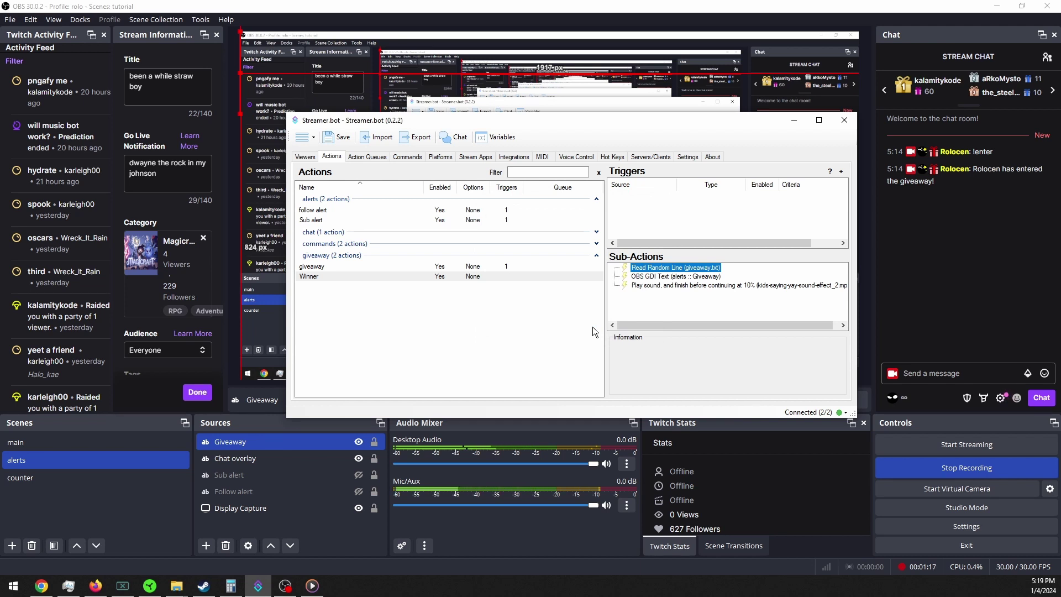
Add a Core > Commands > Command Triggered trigger to the Winner action.
right_click(682, 208)
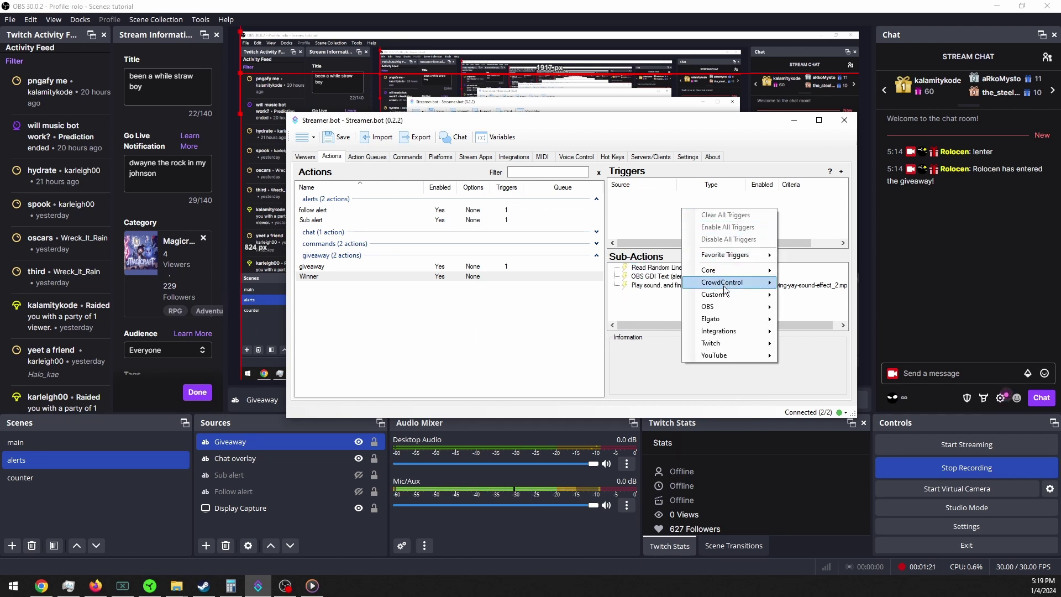
mouse_move(725, 296)
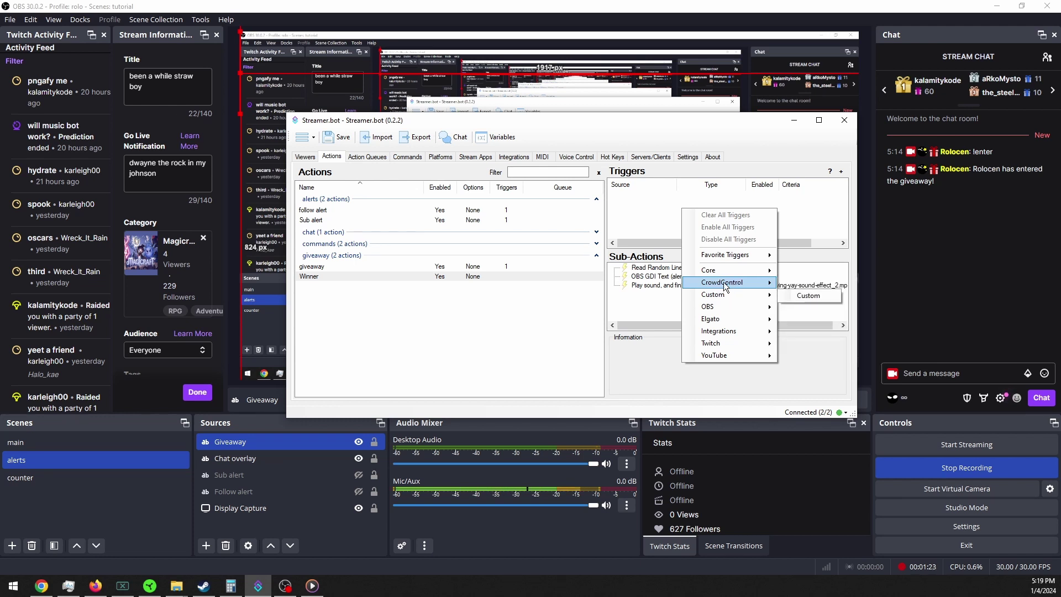
mouse_move(718, 270)
mouse_move(813, 330)
mouse_move(823, 308)
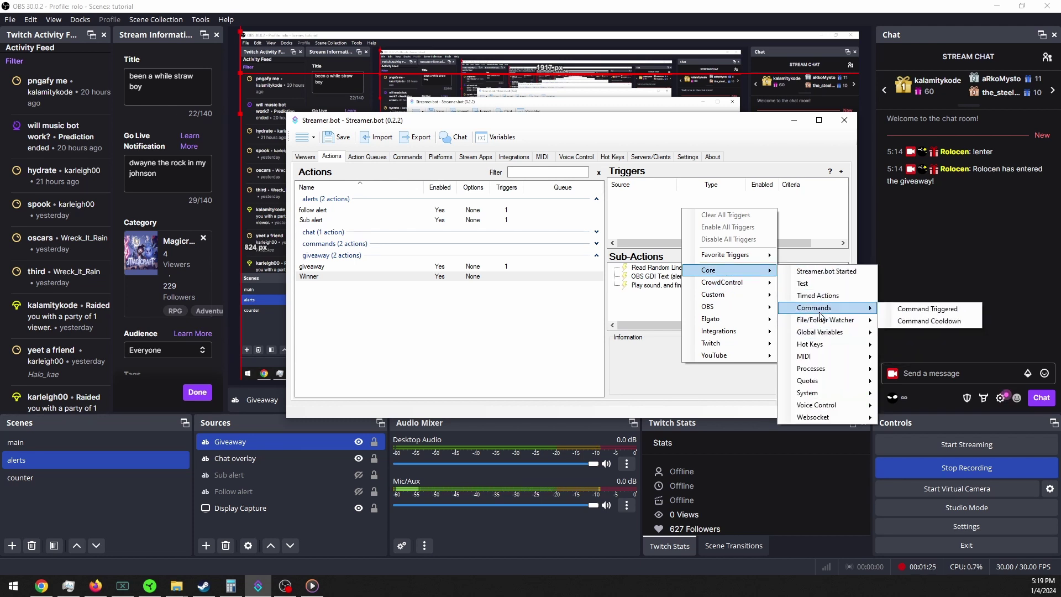
left_click(928, 309)
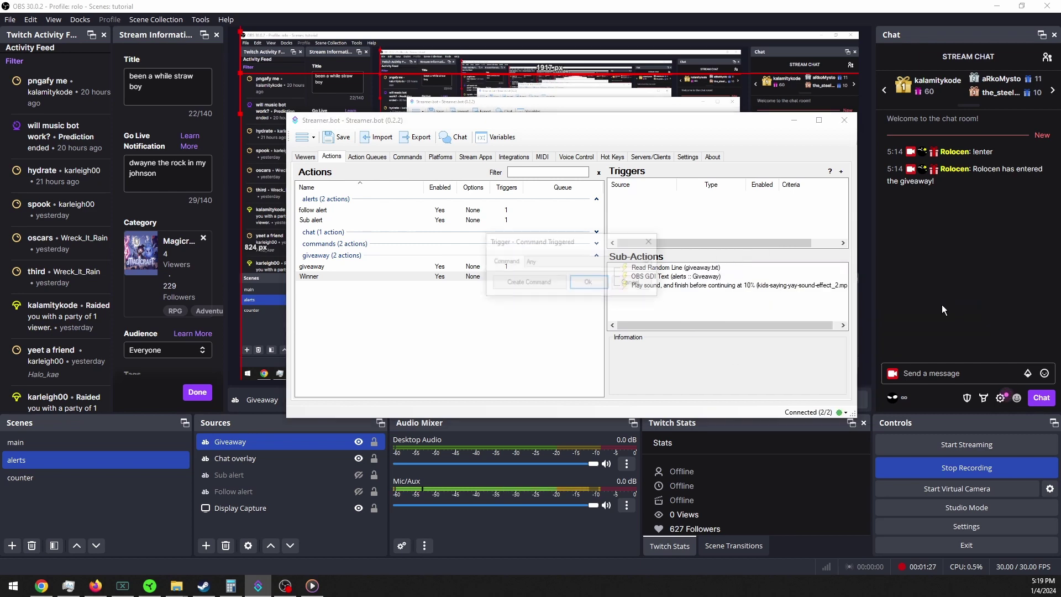
Create a moderators-only chat command named winner with the text !winner.
left_click(543, 292)
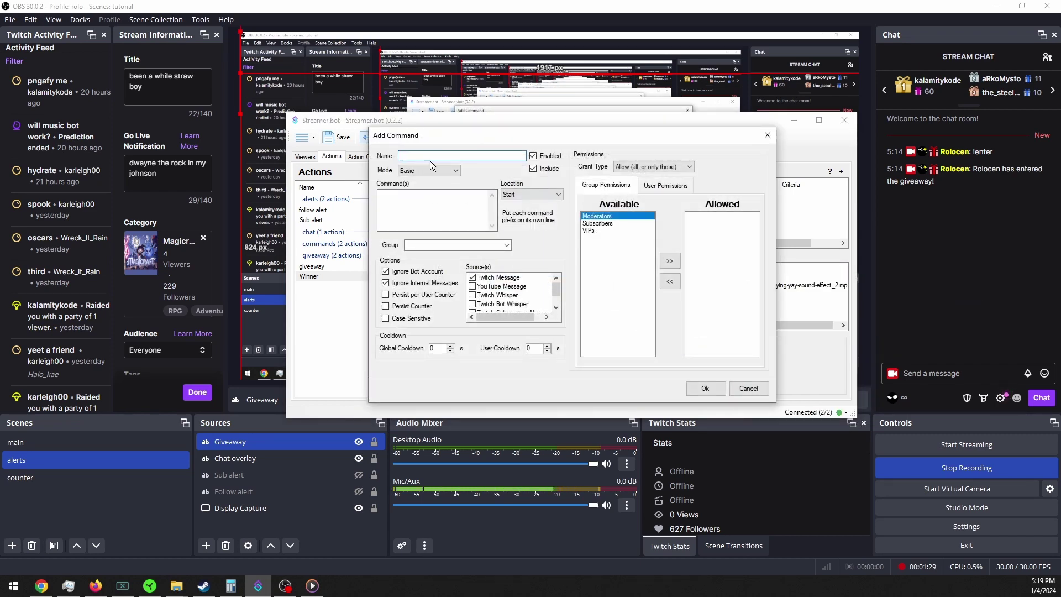
type("winne")
type("r")
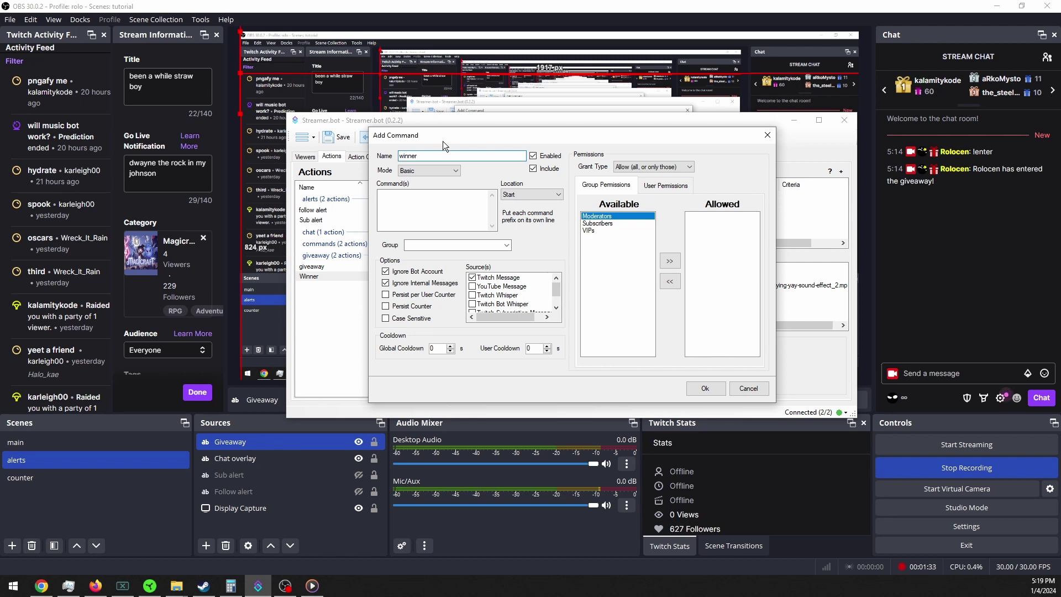
left_click(386, 214)
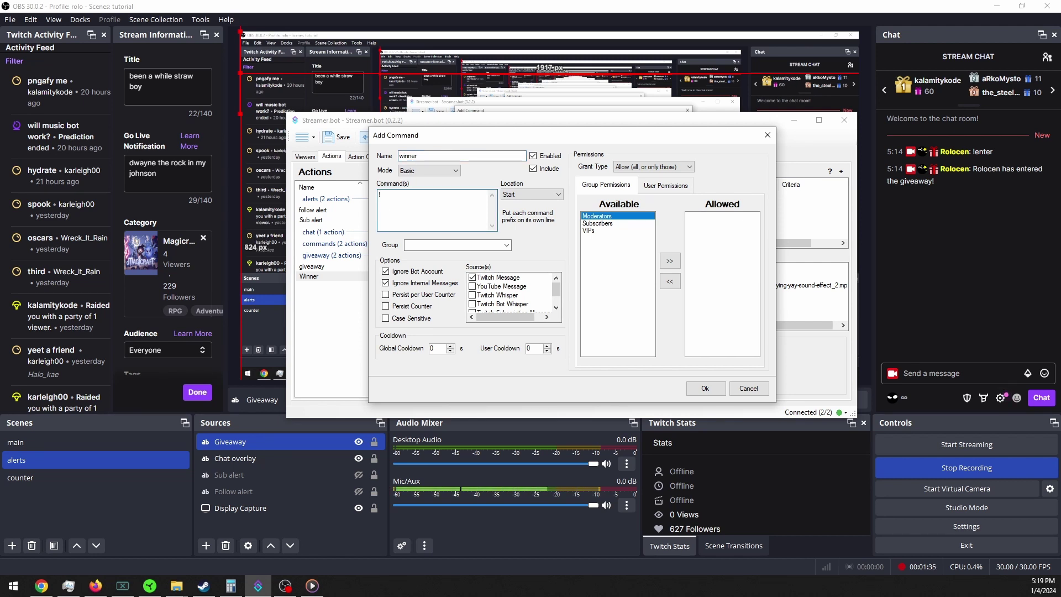
type("!winner")
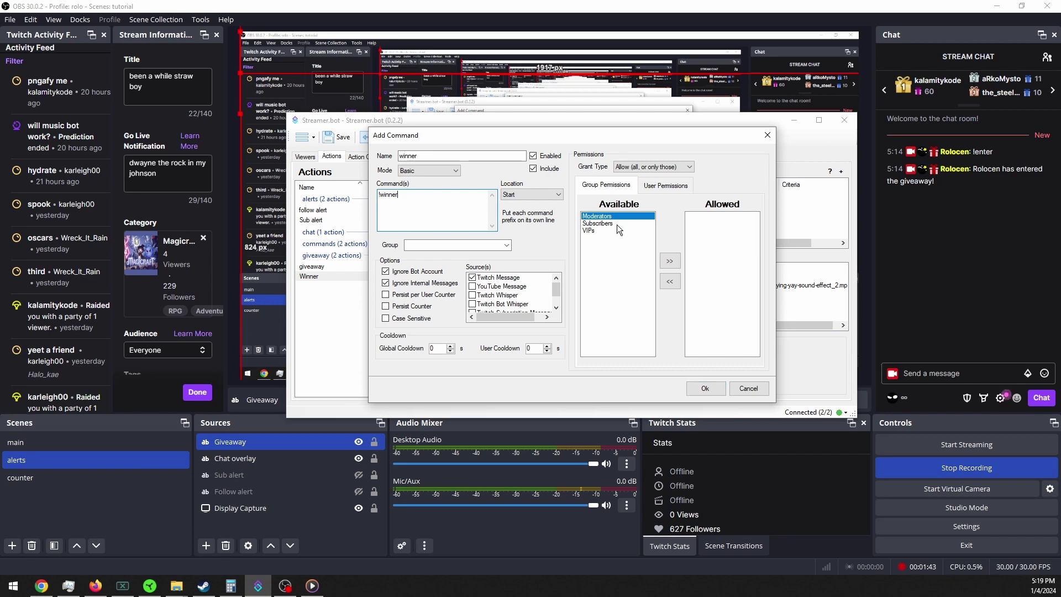
left_click(669, 270)
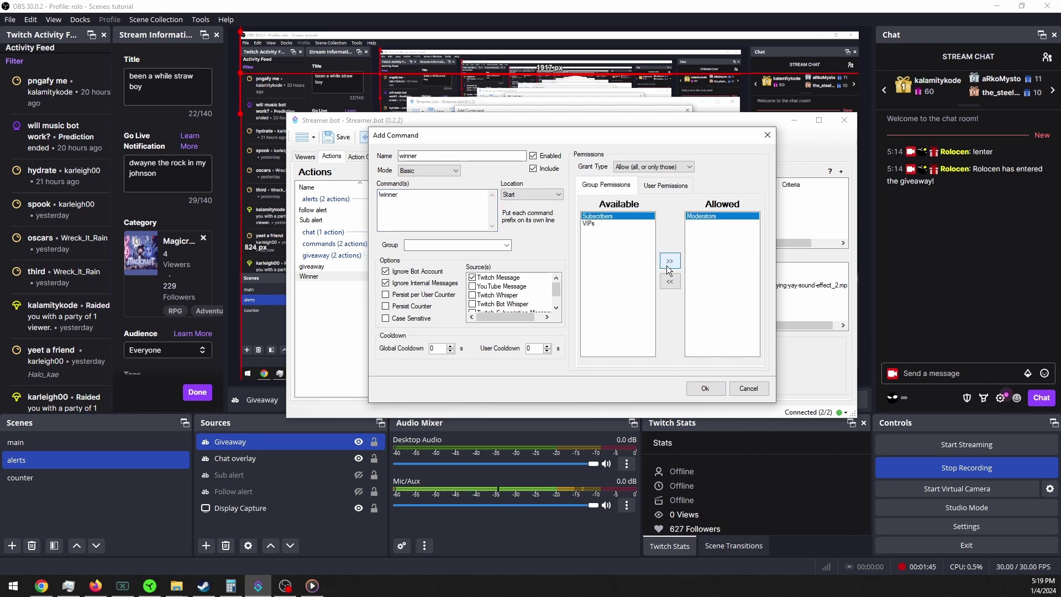
left_click(692, 384)
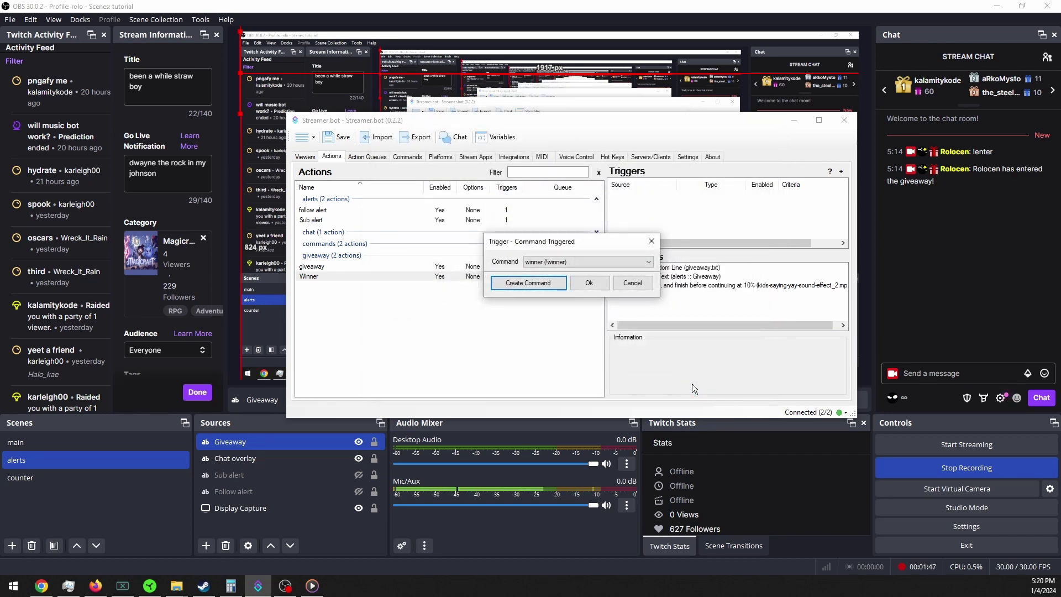
Attach the !winner trigger to the Winner action and draft !winner in OBS's chat box.
left_click(601, 287)
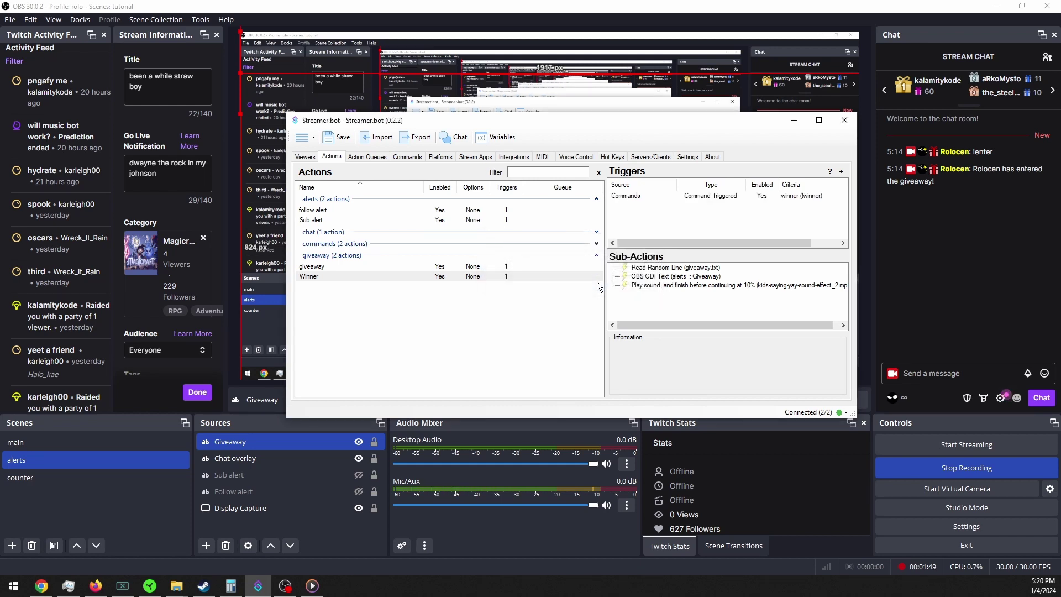
left_click(935, 380)
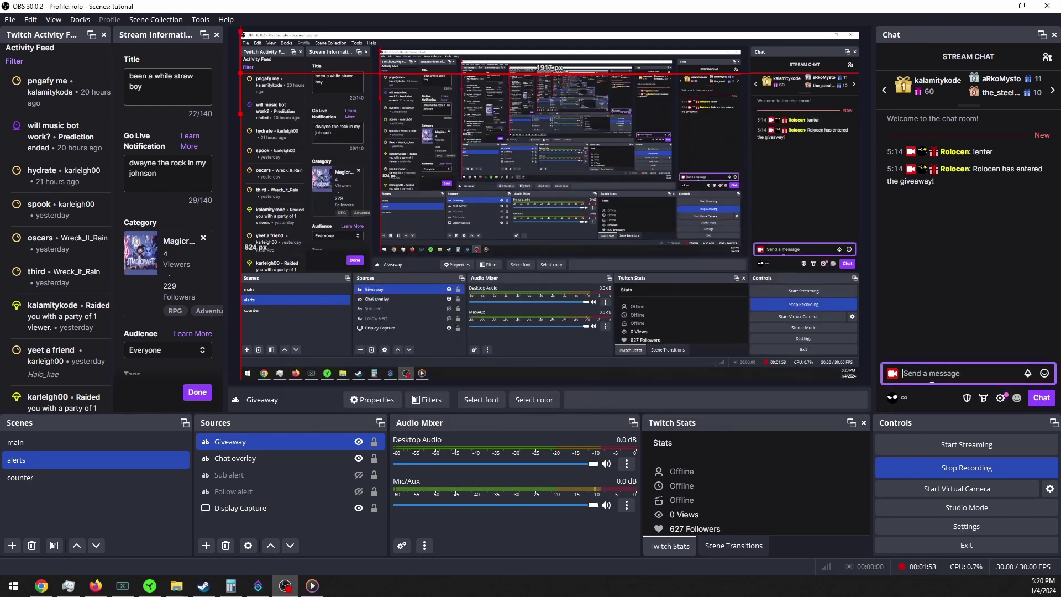
type("lw")
type("inner")
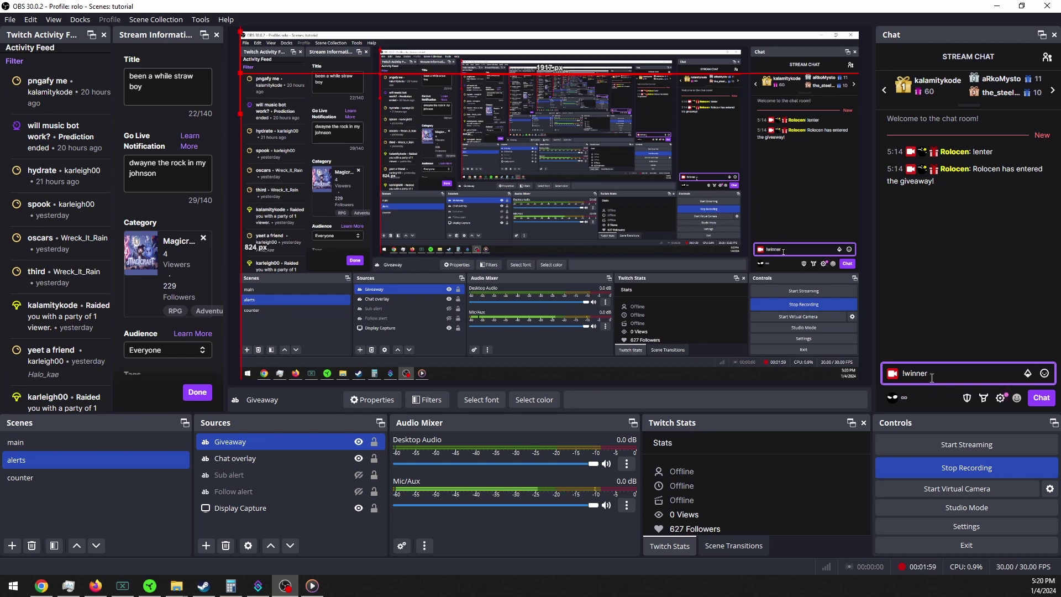
left_click(259, 586)
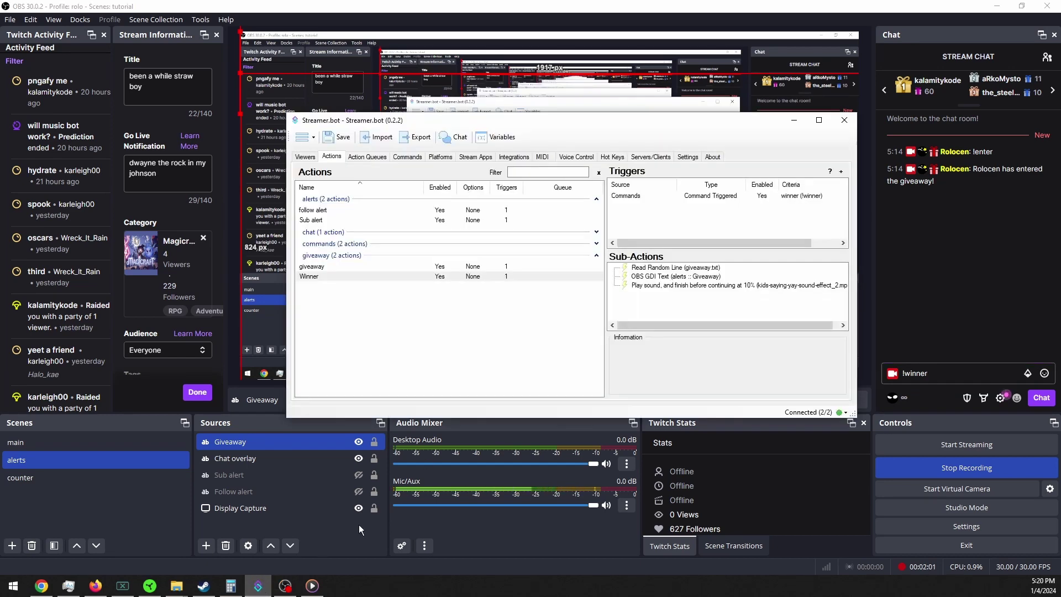
Add a Twitch Send Message sub-action reading '%randomLine% has won the giveaway!'.
right_click(654, 299)
mouse_move(679, 321)
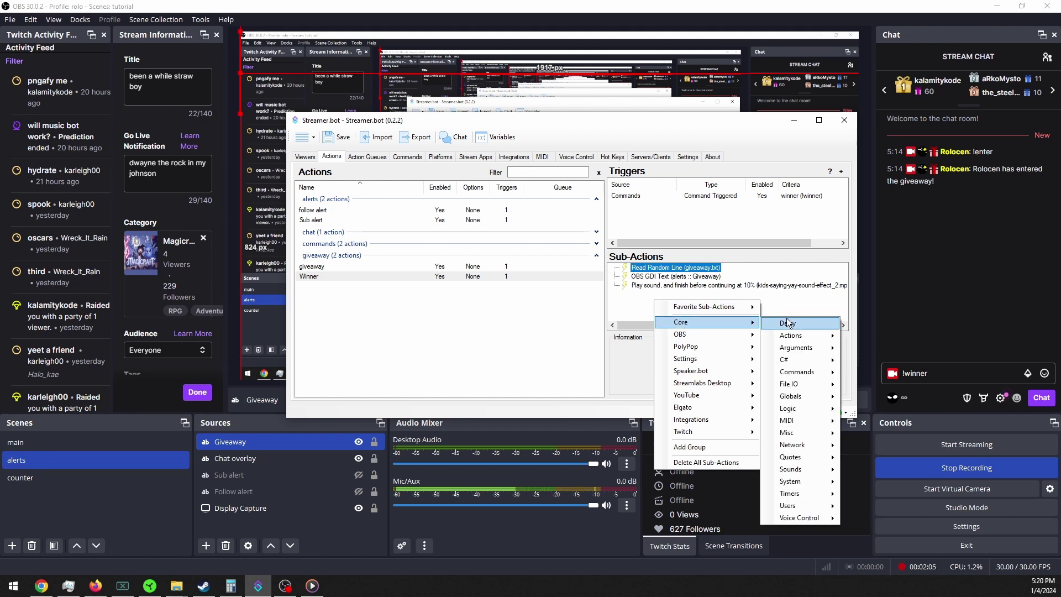
mouse_move(787, 349)
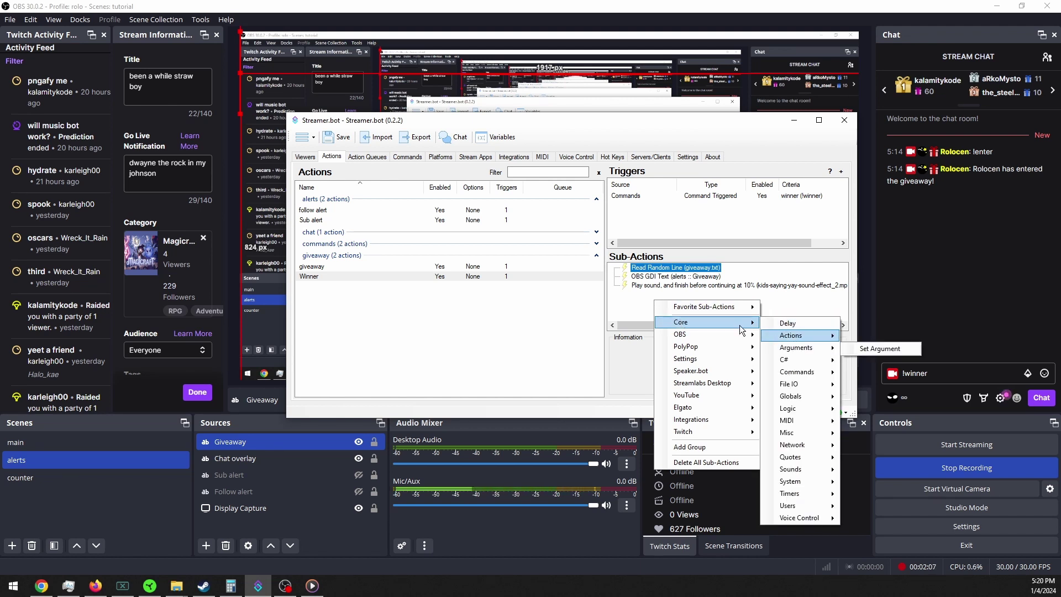
mouse_move(737, 433)
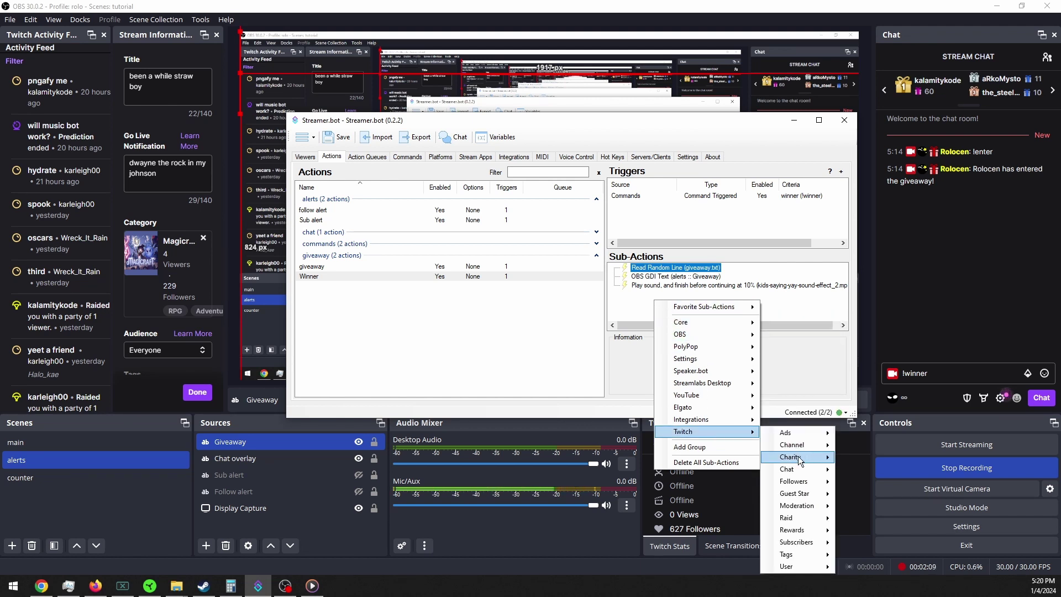
mouse_move(796, 469)
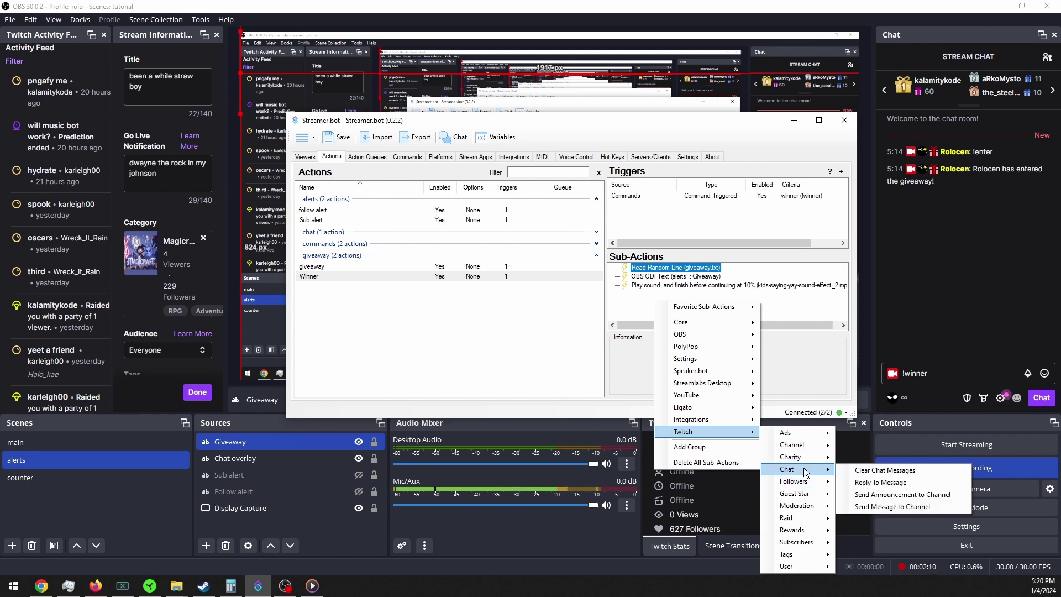
left_click(906, 506)
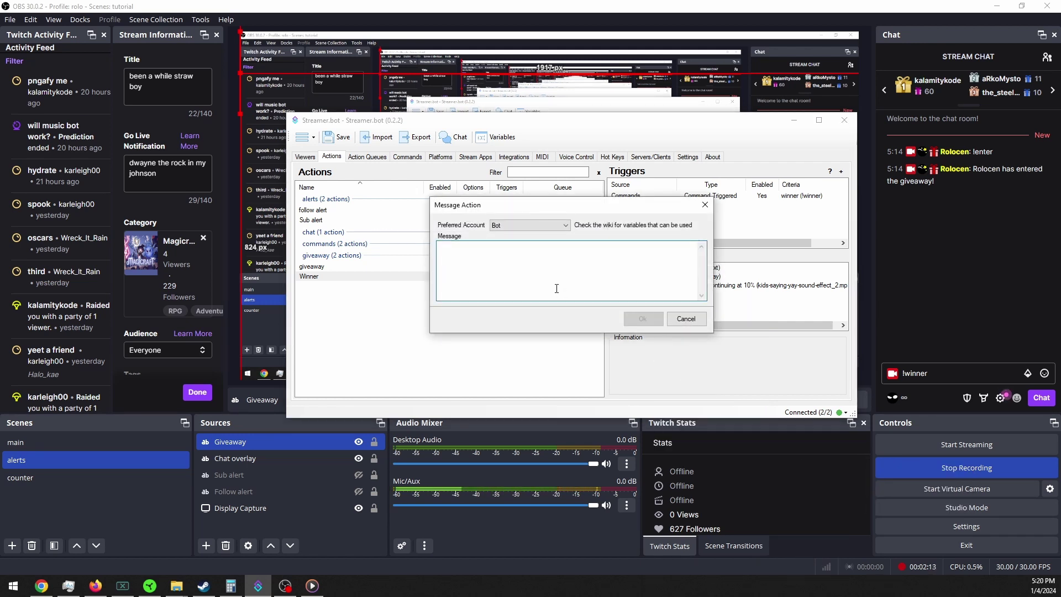
type("%user")
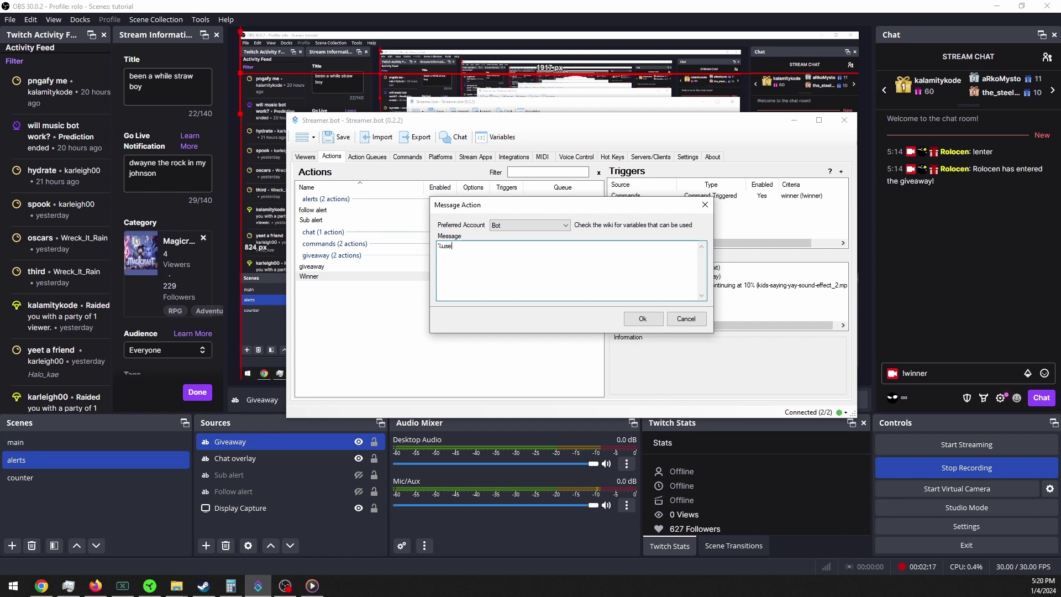
key("BackSpace")
key("BackSpace")
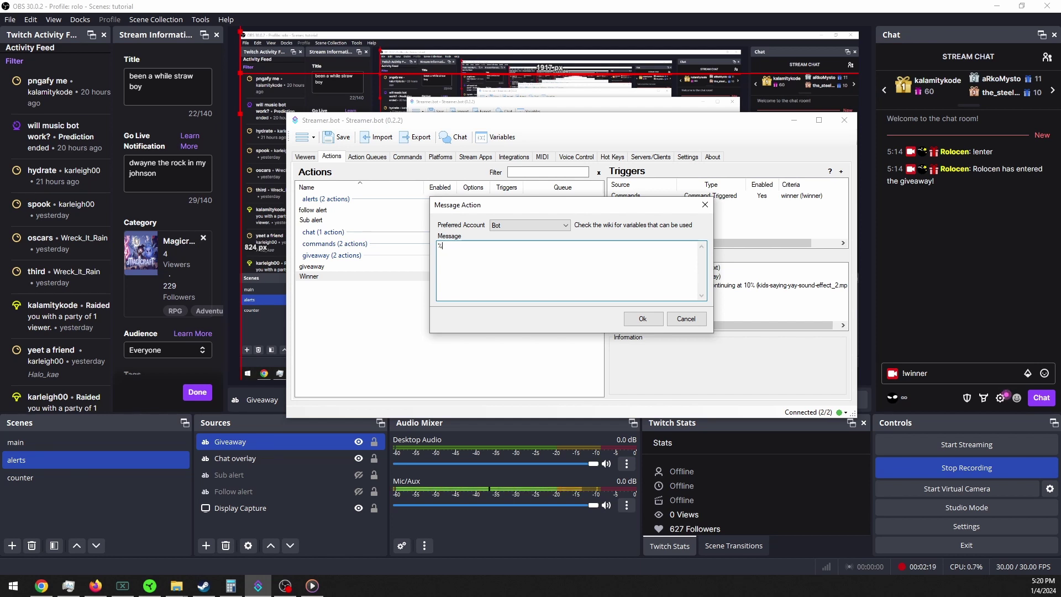
type("randomLine% ")
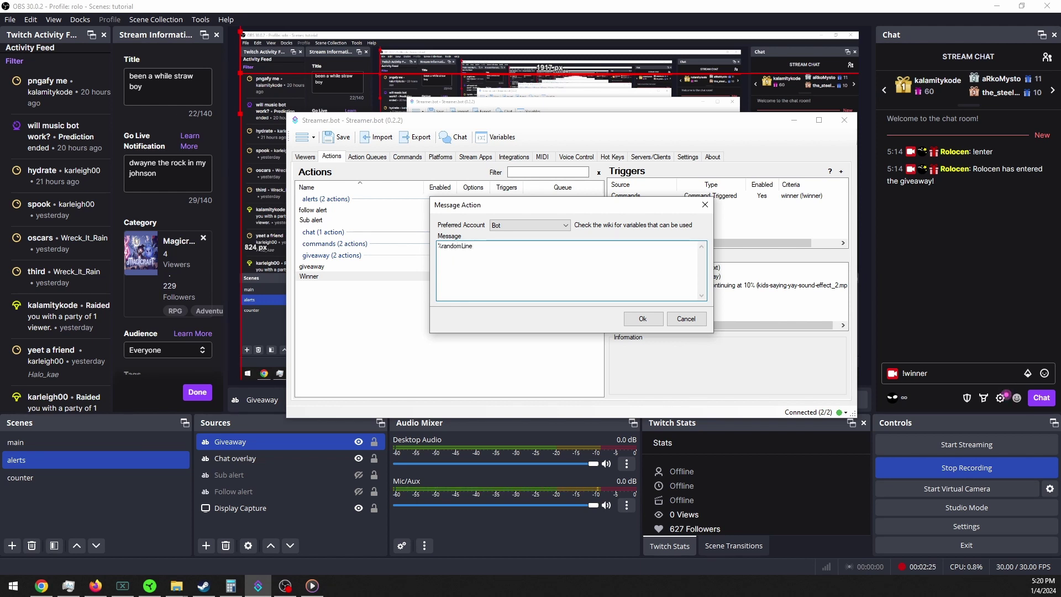
type("has won th")
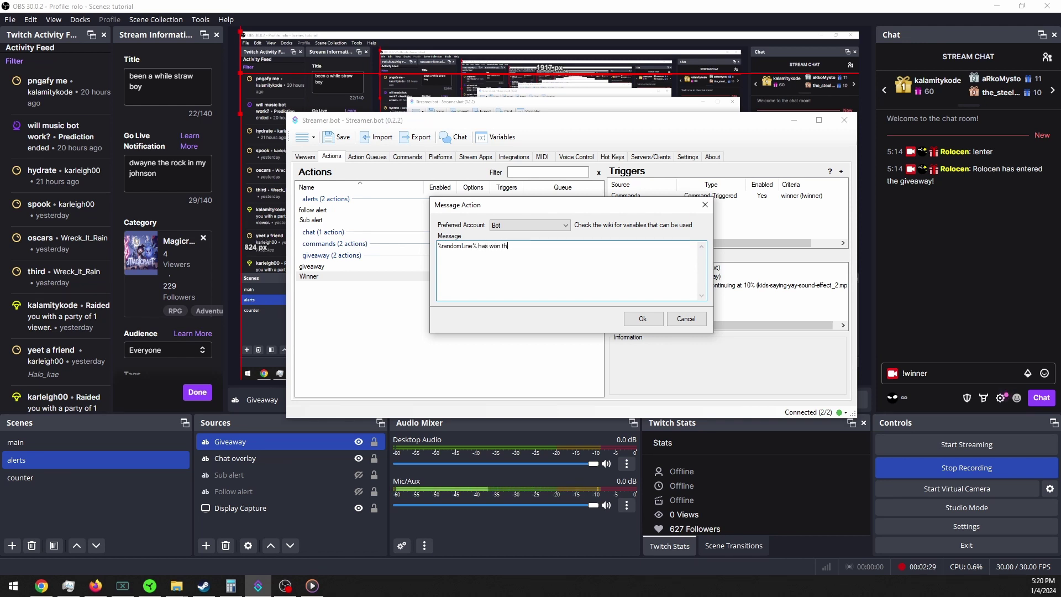
type("e givea")
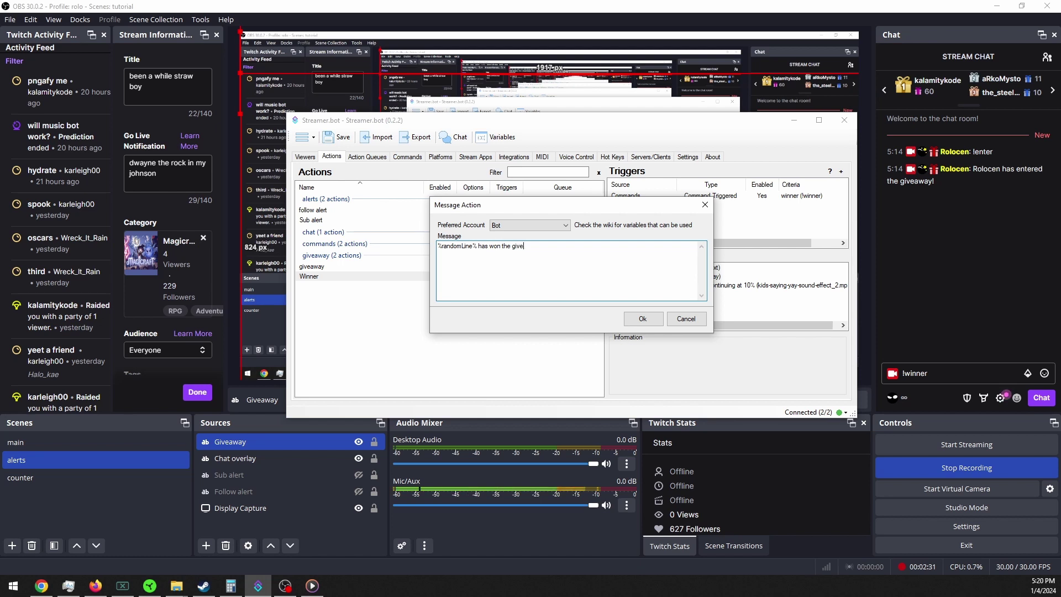
type("way!")
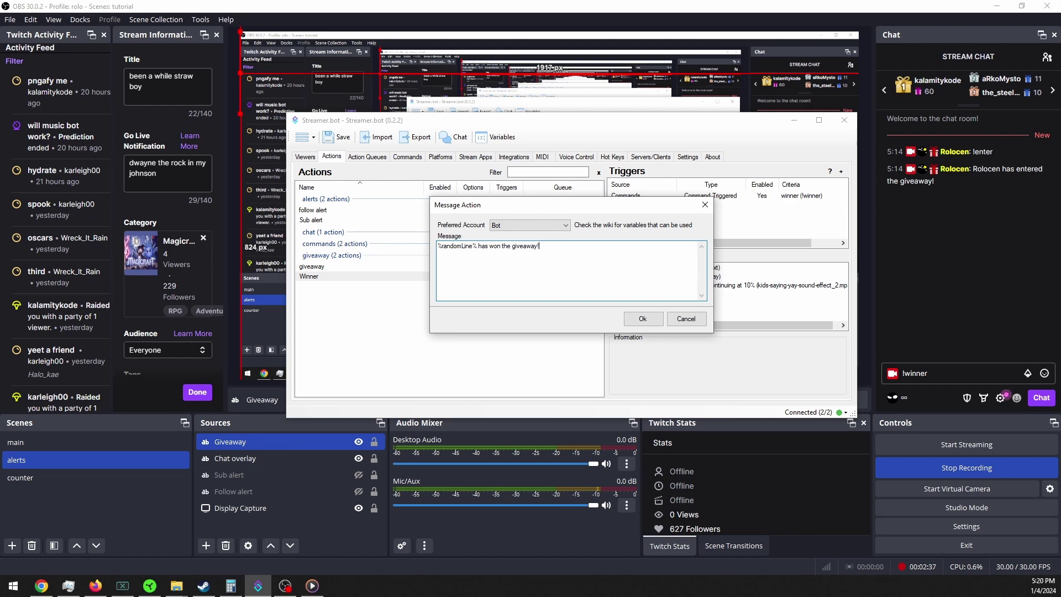
left_click(638, 323)
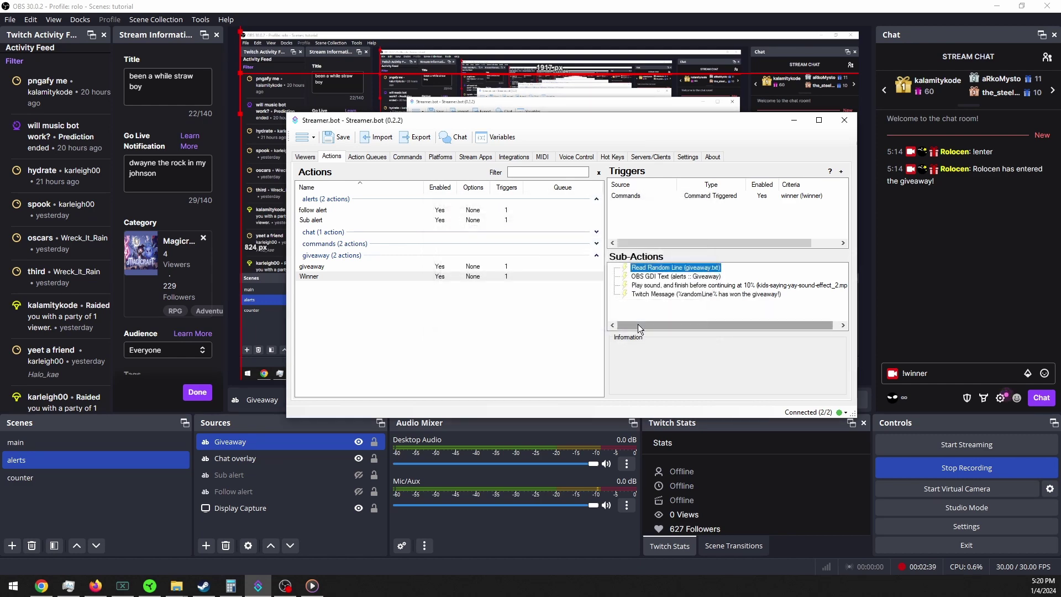
Send the drafted !winner from OBS chat to test it, then move OBS aside.
left_click(942, 372)
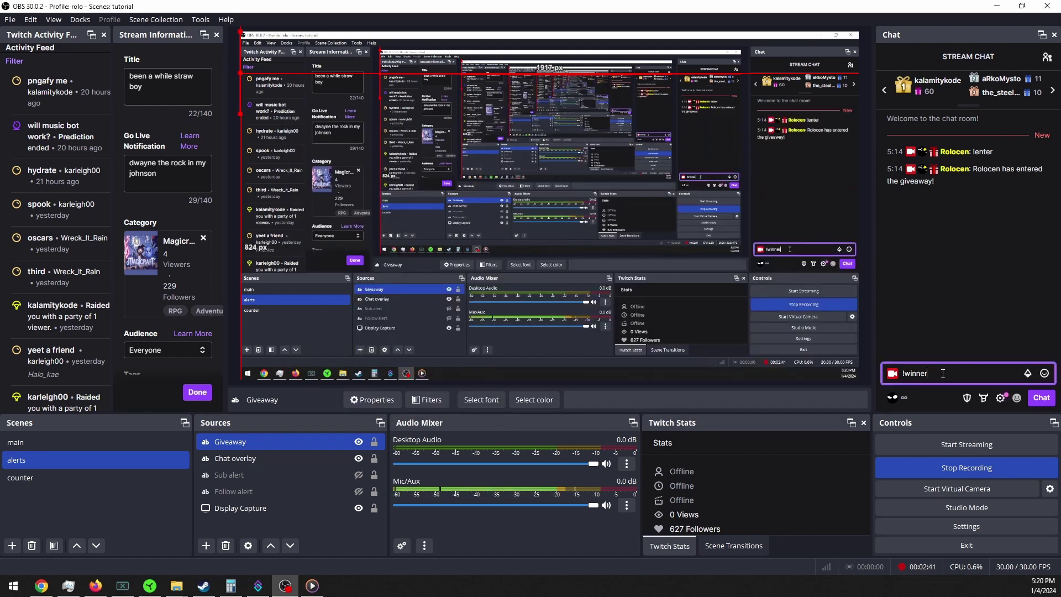
key("Return")
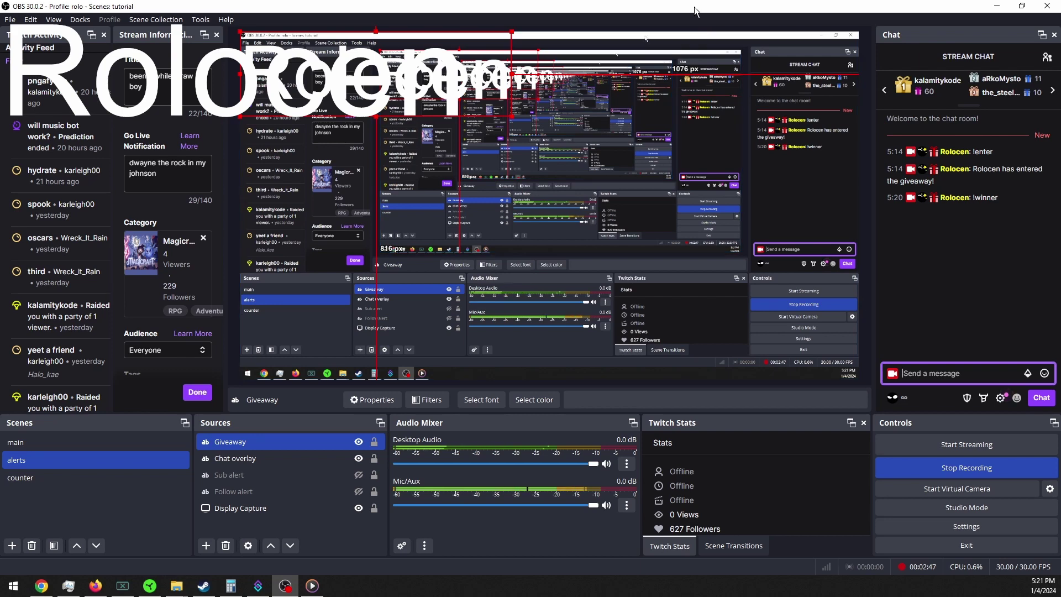
mouse_move(694, 7)
left_mouse_down()
mouse_move(784, 83)
mouse_move(1060, 439)
mouse_move(1060, 387)
left_mouse_up()
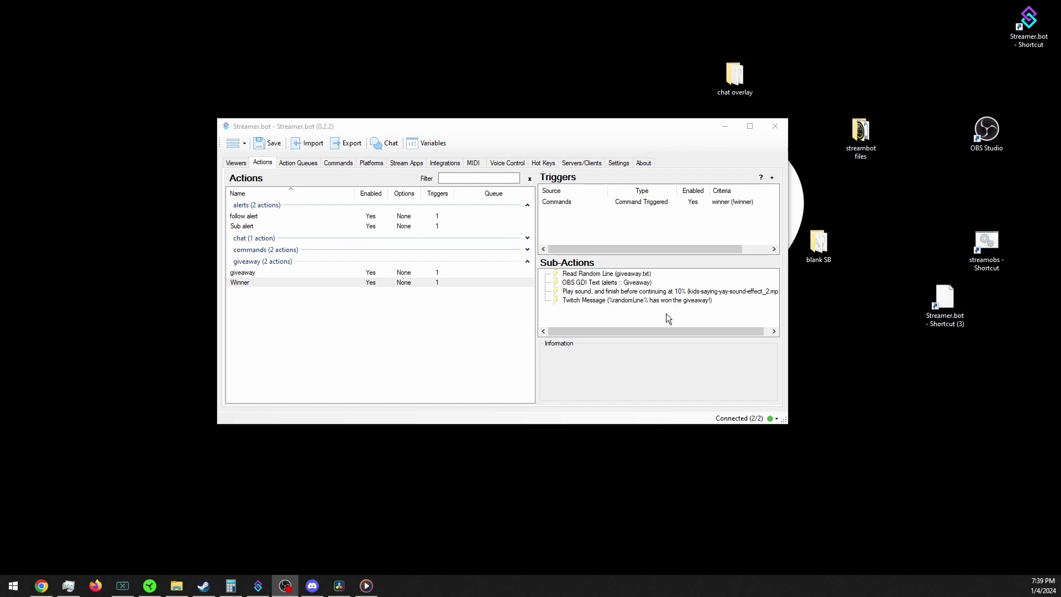
Add a Set Source Visibility State step making Giveaway Visible, placed above Play sound.
right_click(662, 321)
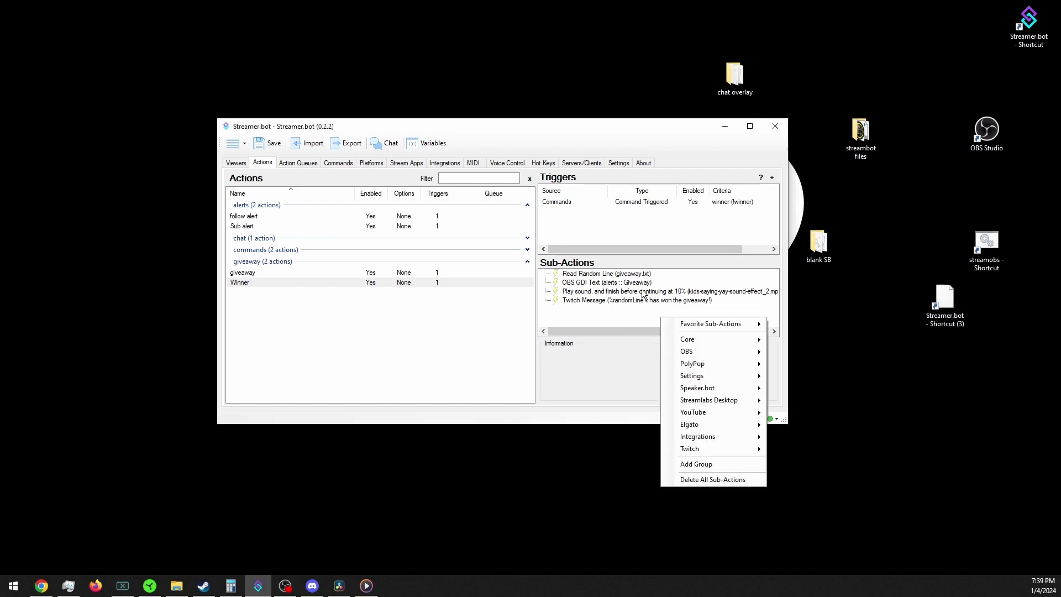
mouse_move(728, 454)
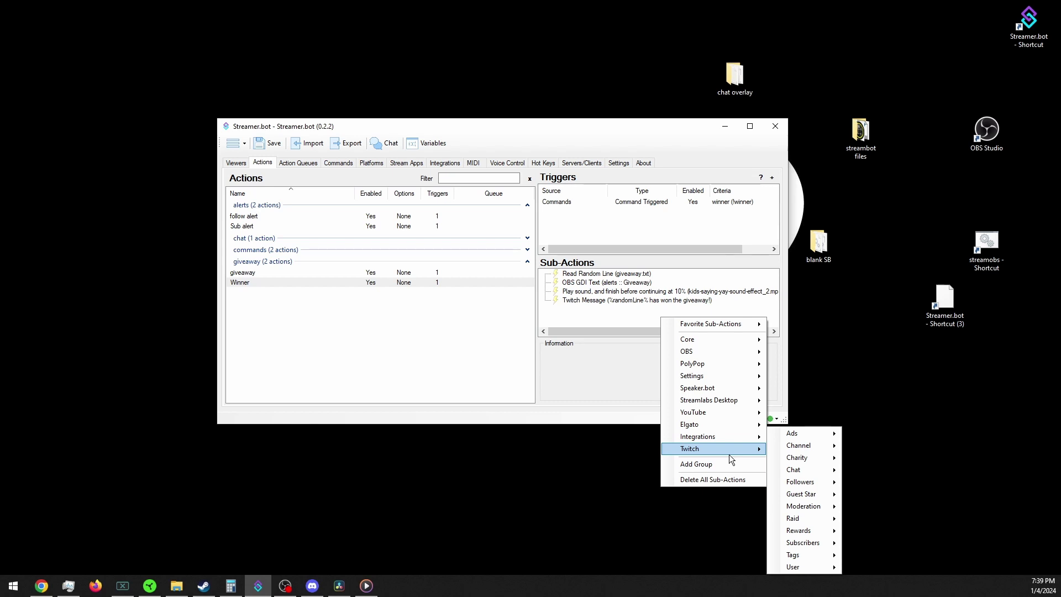
mouse_move(736, 355)
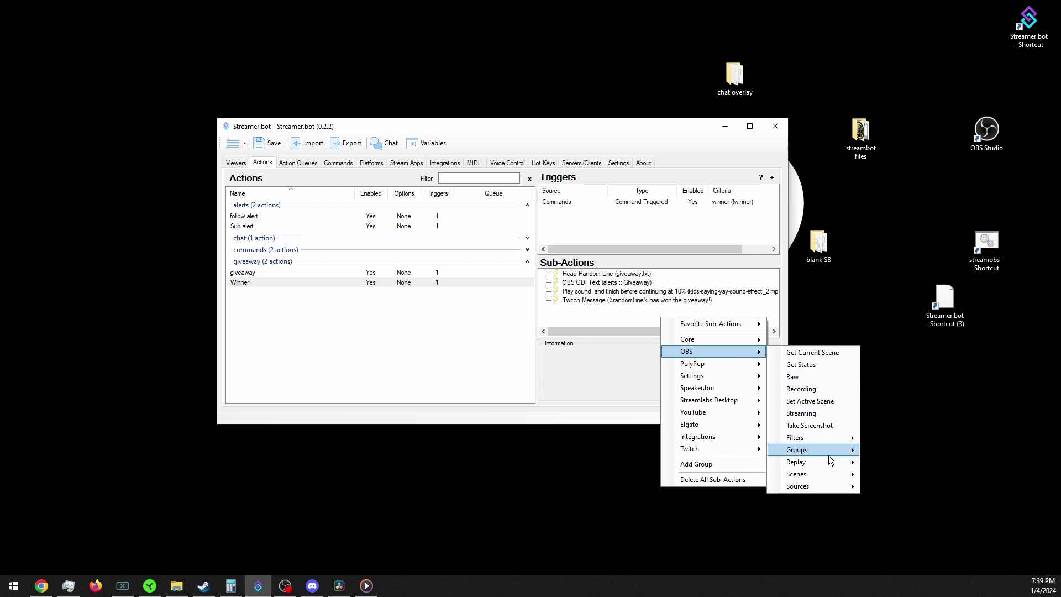
mouse_move(819, 486)
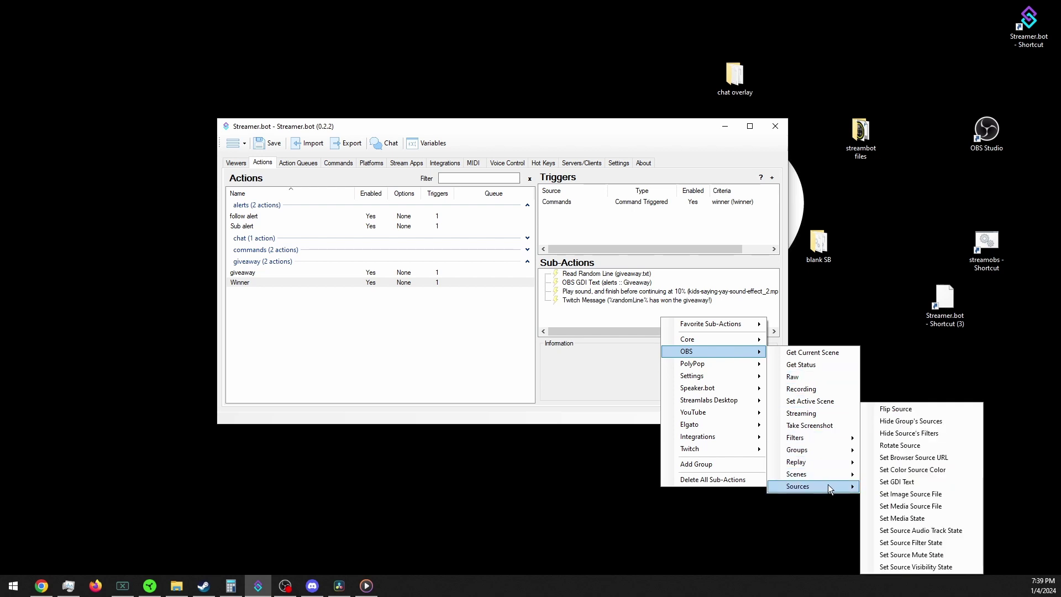
left_click(884, 566)
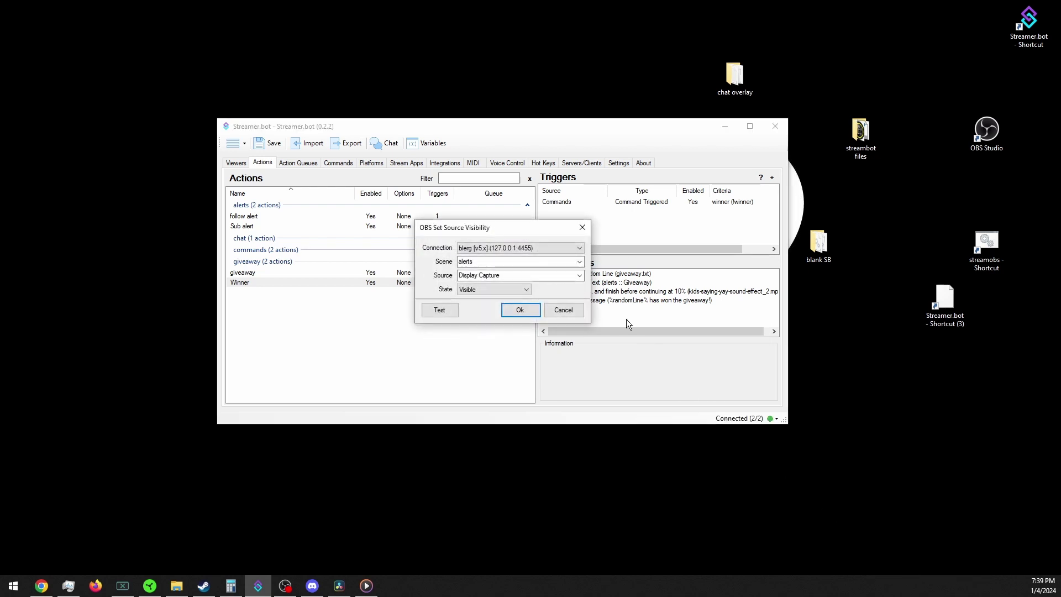
left_click(581, 276)
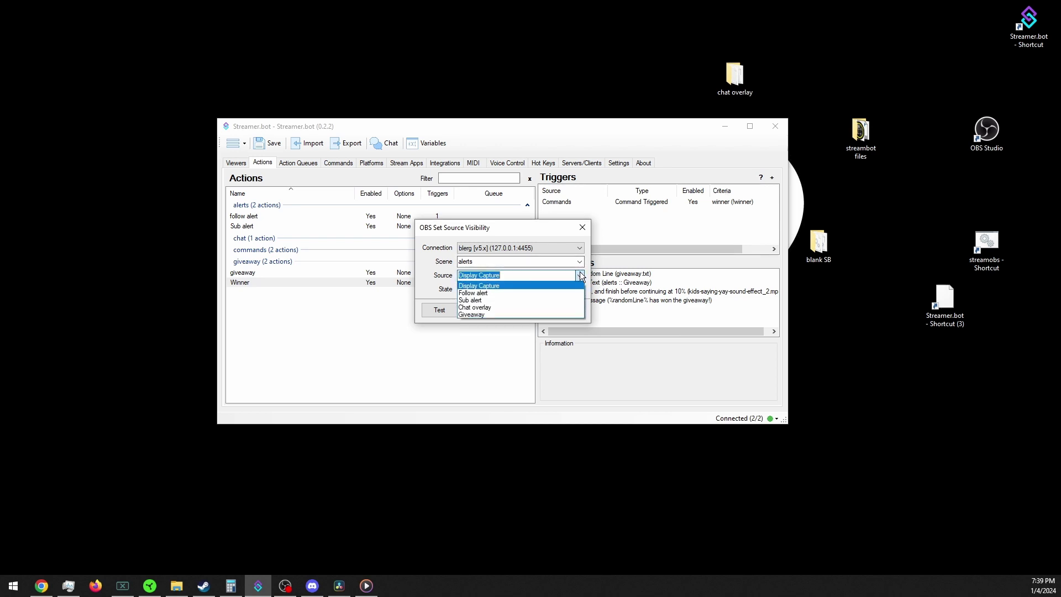
left_click(552, 313)
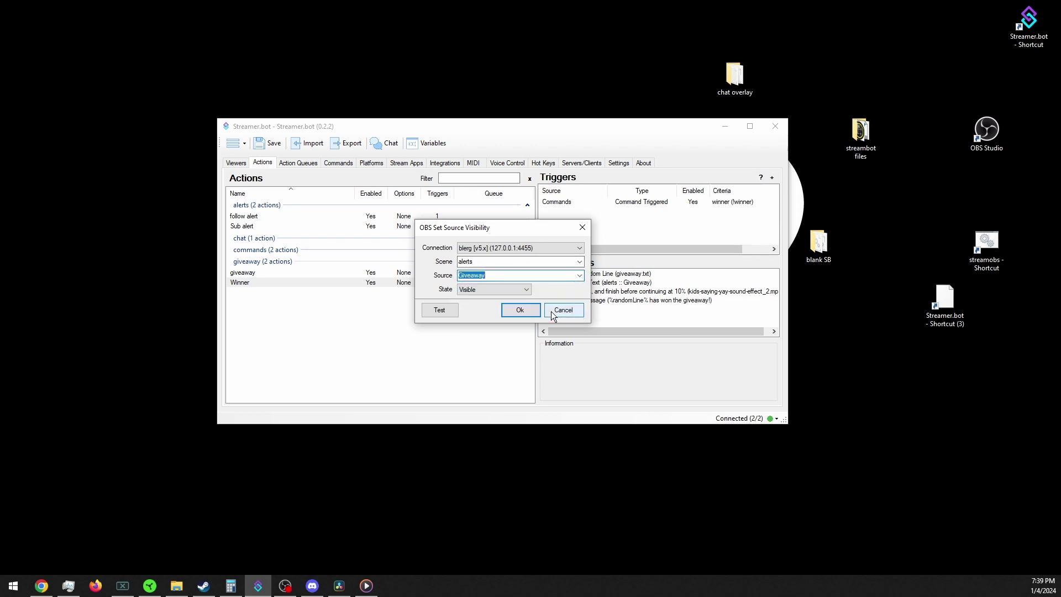
left_click(523, 310)
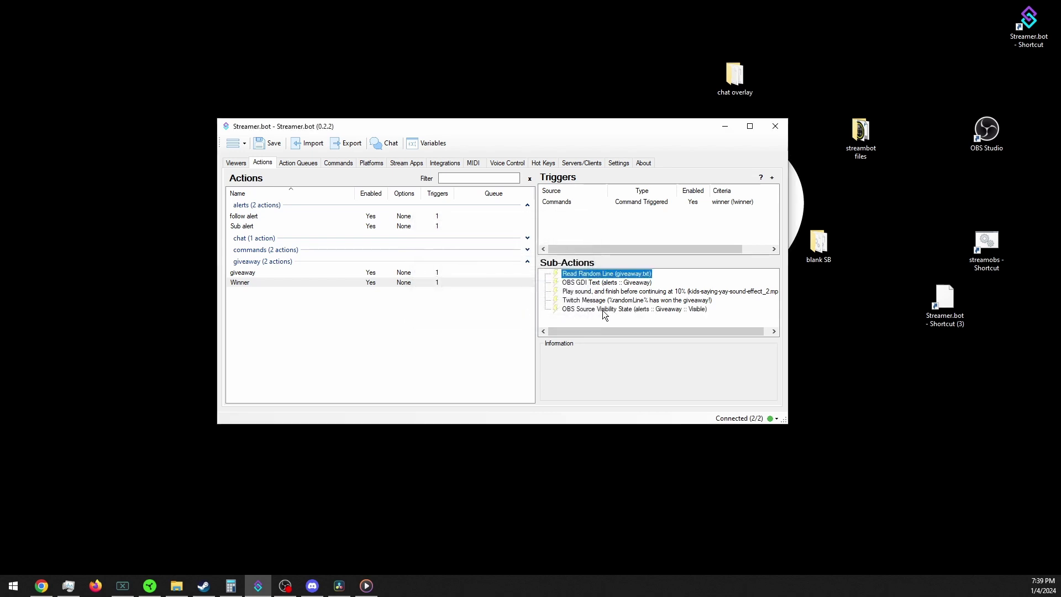
left_click_drag(603, 311, 608, 293)
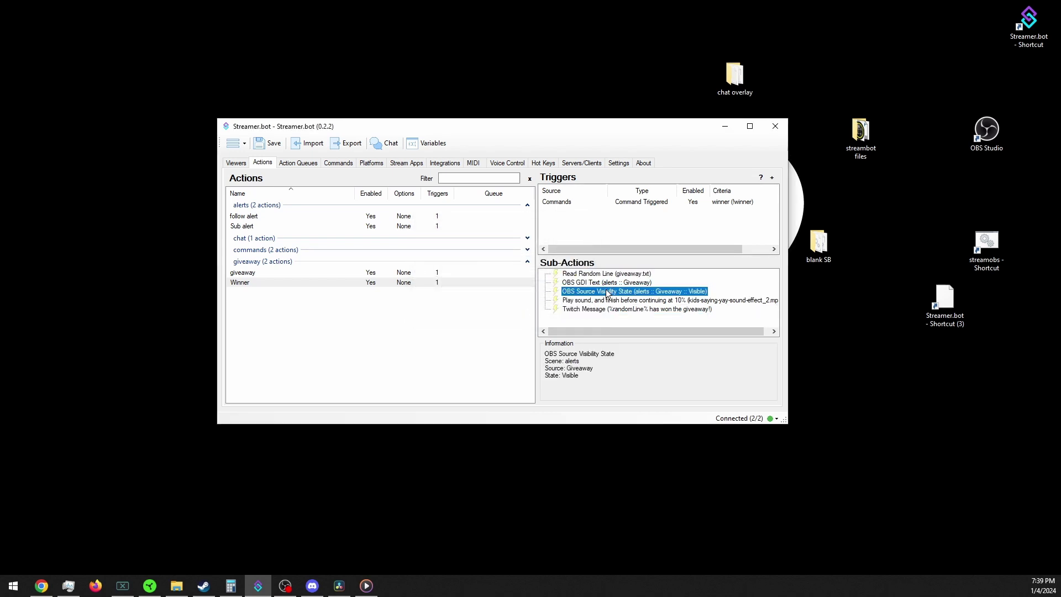
Duplicate the Giveaway visibility step and set the copy's state to Hidden.
right_click(650, 304)
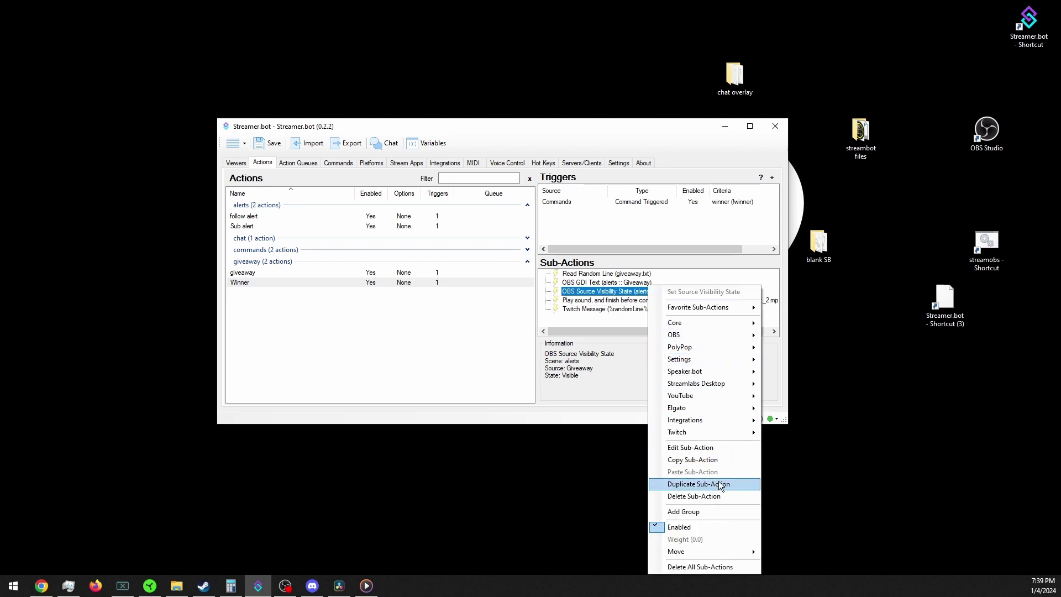
left_click(718, 482)
right_click(669, 318)
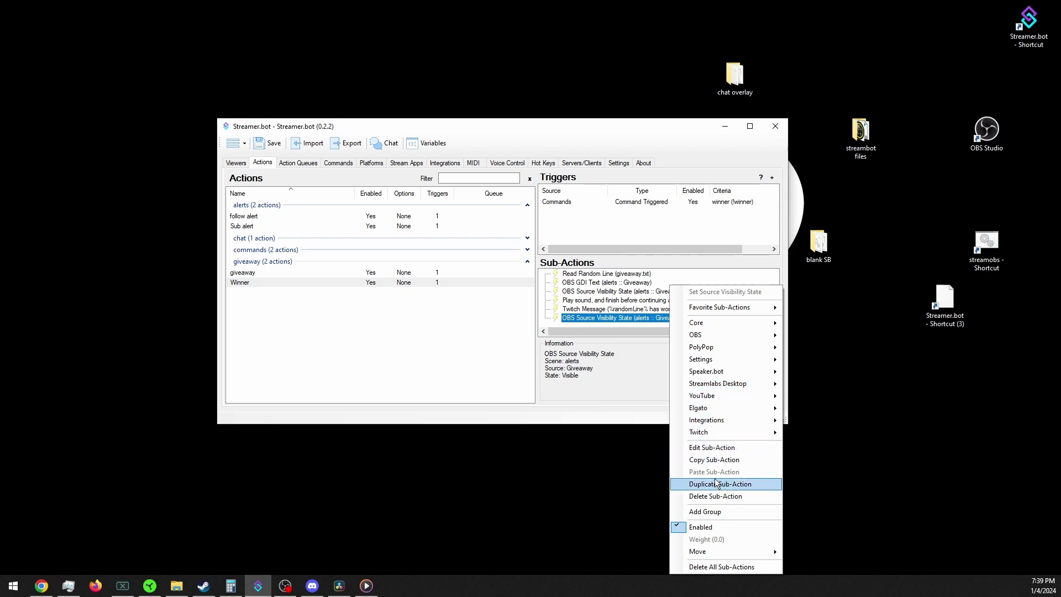
double_click(615, 320)
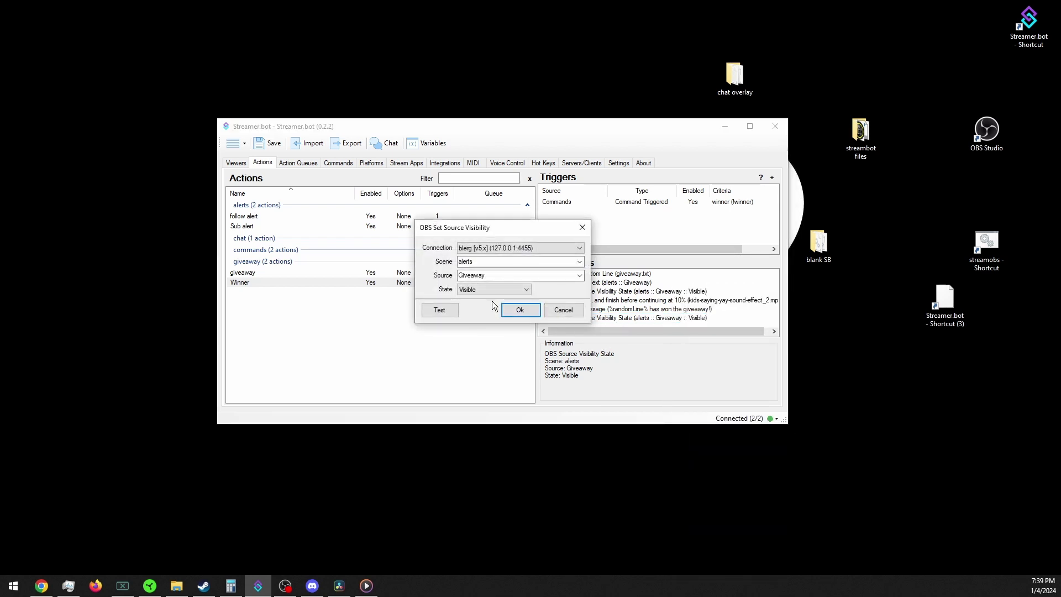
left_click(492, 289)
left_click(488, 306)
left_click(509, 308)
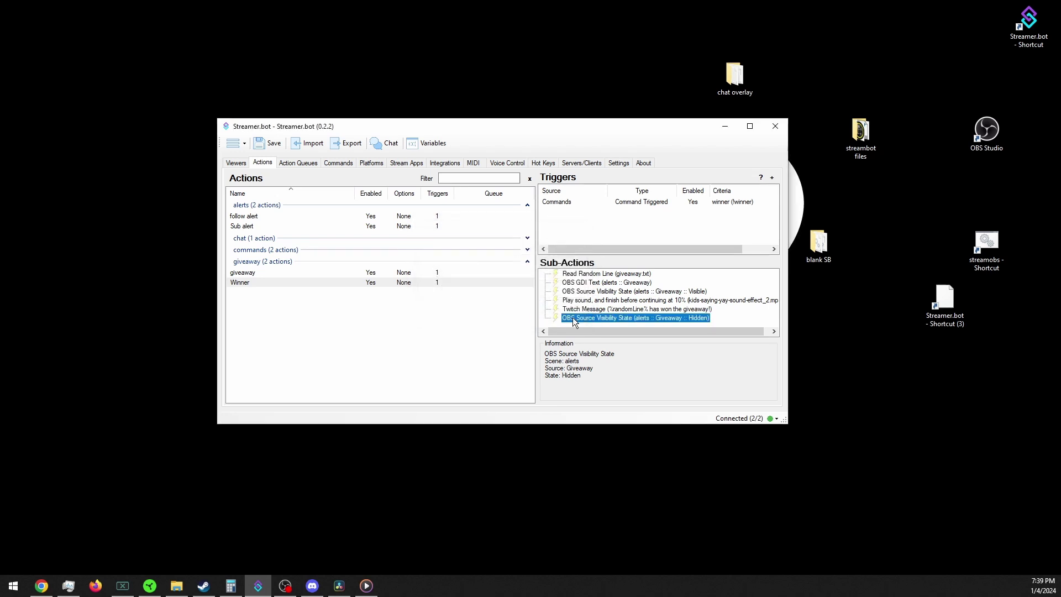
Add a 10000 ms Delay sub-action just before the final Hidden visibility step.
right_click(727, 314)
mouse_move(761, 321)
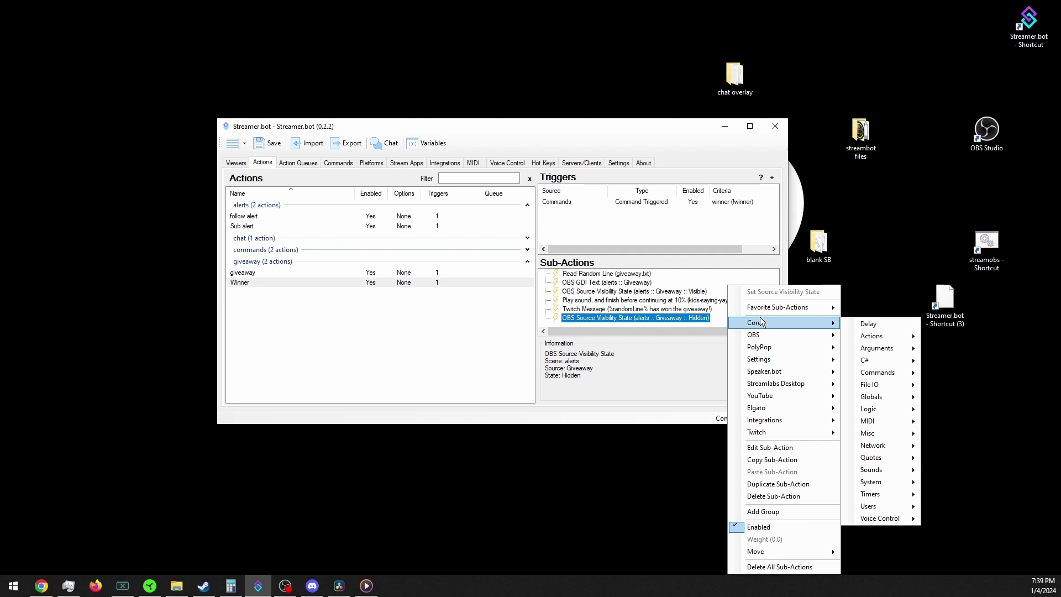
left_click(868, 324)
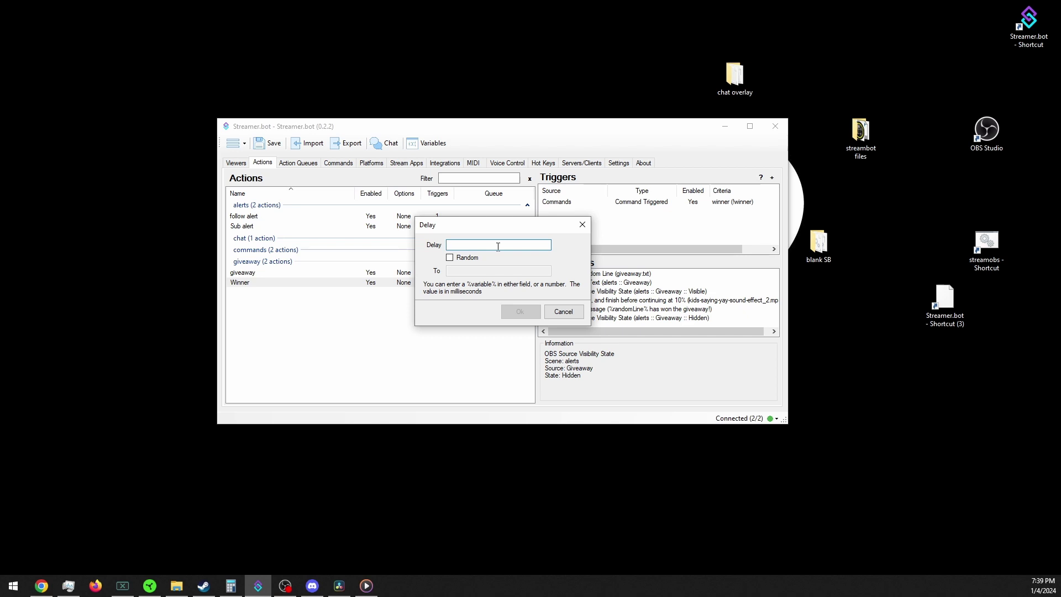
type("3000")
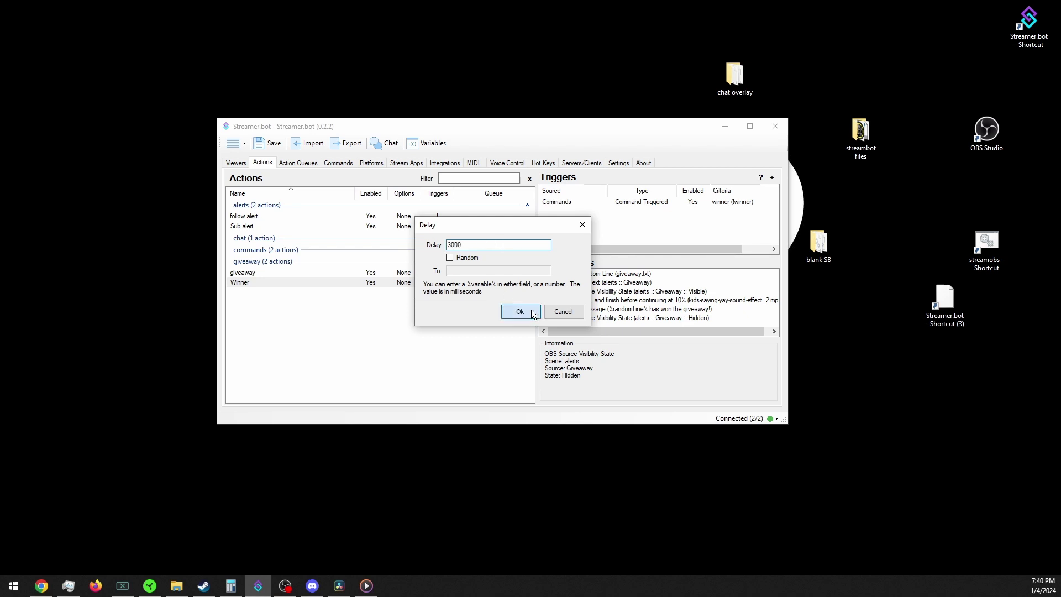
left_click(531, 311)
double_click(598, 317)
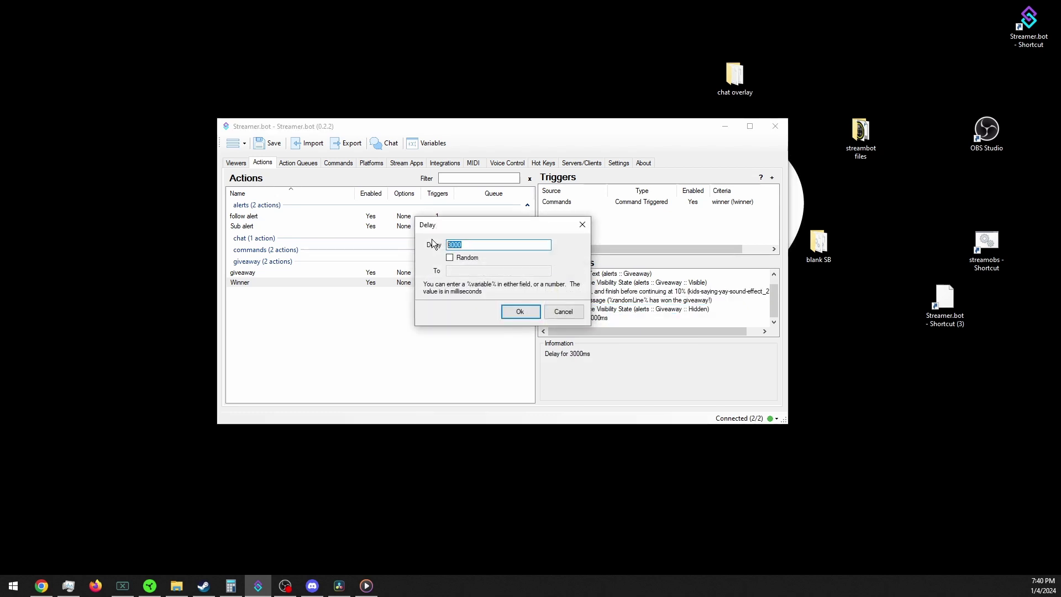
type("1000")
left_click(539, 312)
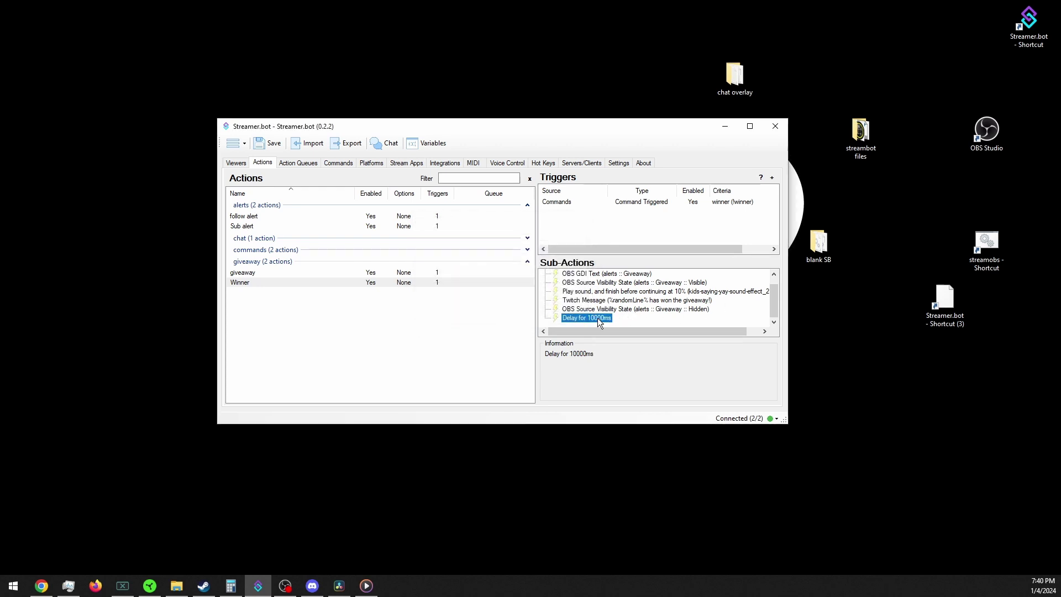
mouse_move(598, 319)
left_mouse_down()
mouse_move(608, 299)
mouse_move(616, 304)
left_mouse_up()
scroll(638, 303, "down", 1)
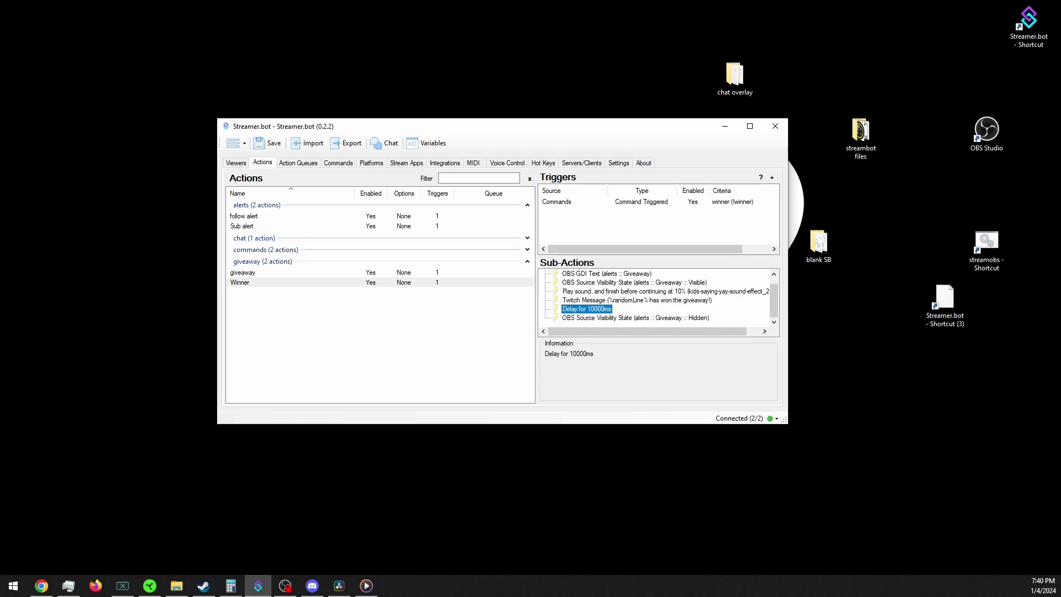
key("alt+Tab")
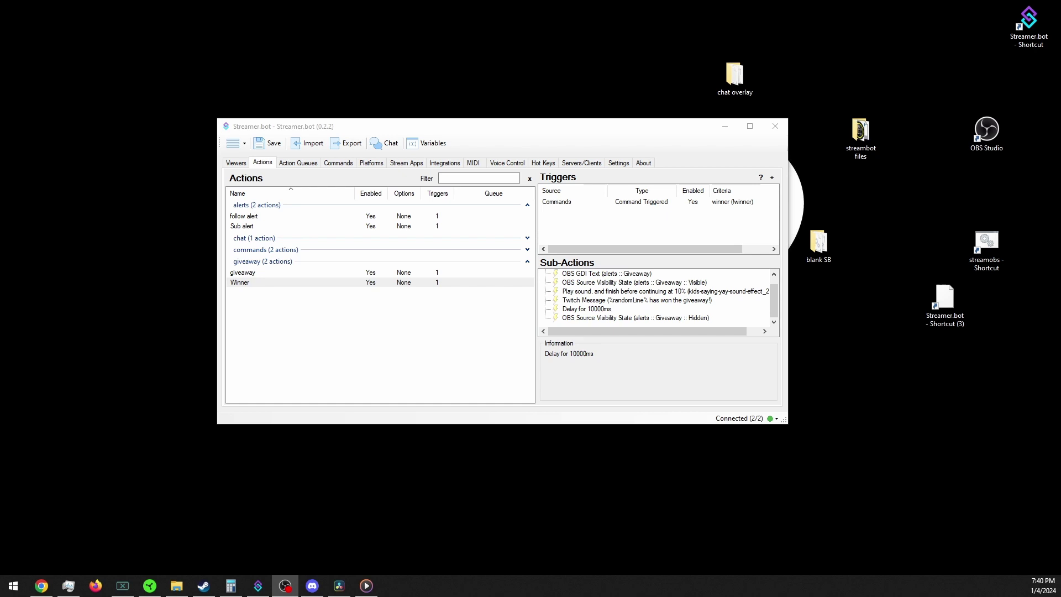